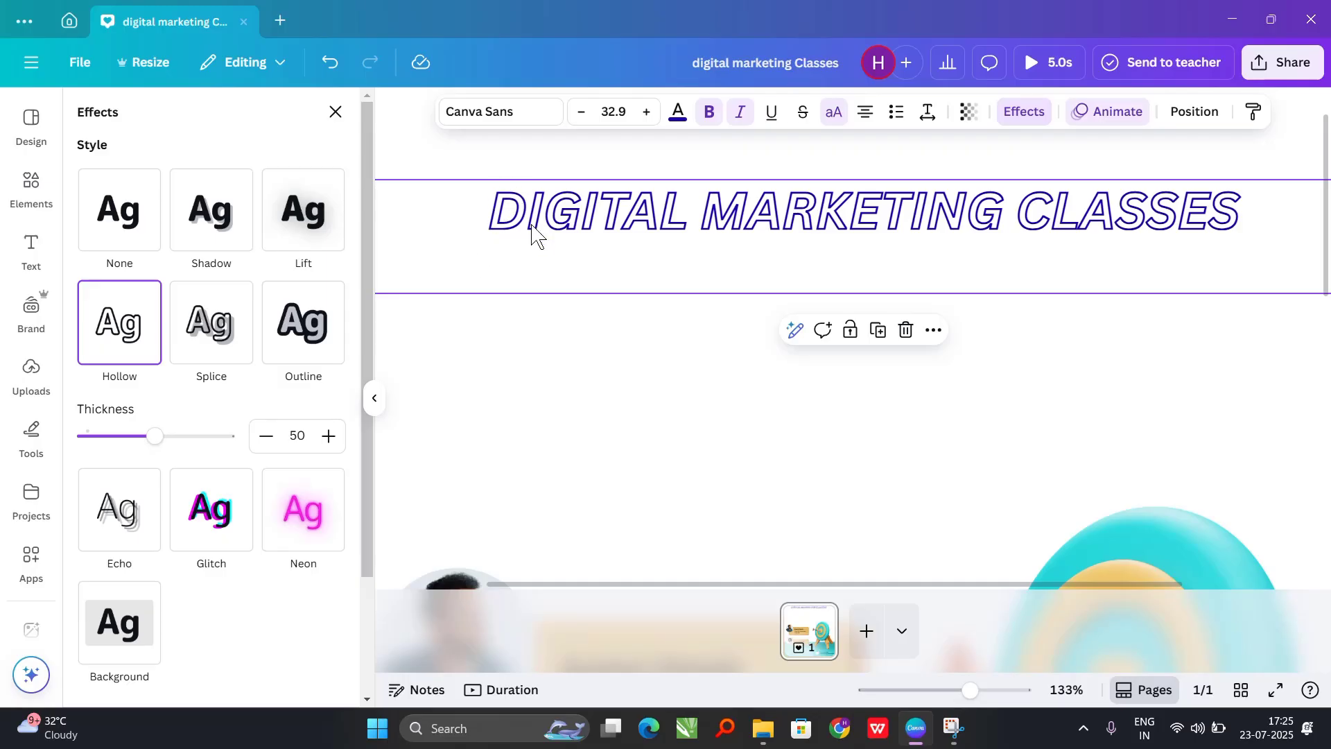
Try the Splice and Outline text effects on the DIGITAL MARKETING CLASSES heading, with the outline coloured brown and light purple.
left_click(214, 354)
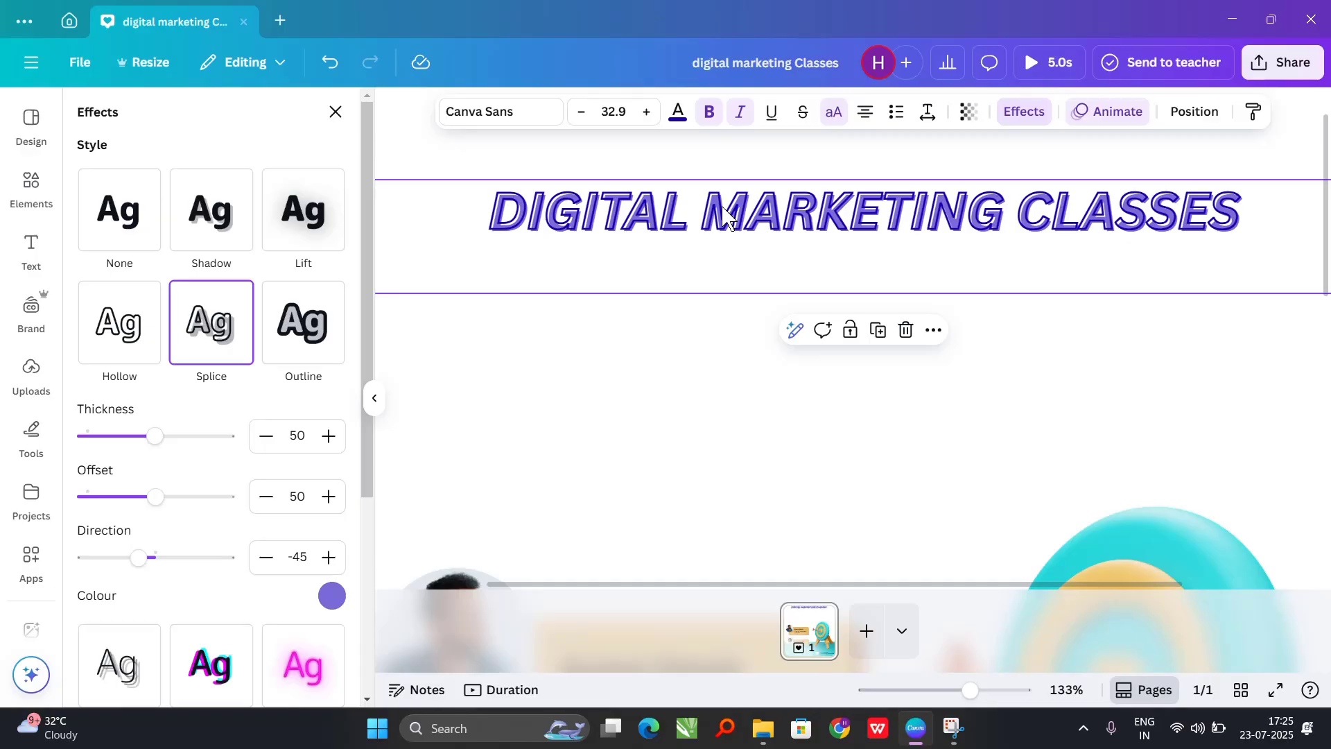
left_click(303, 322)
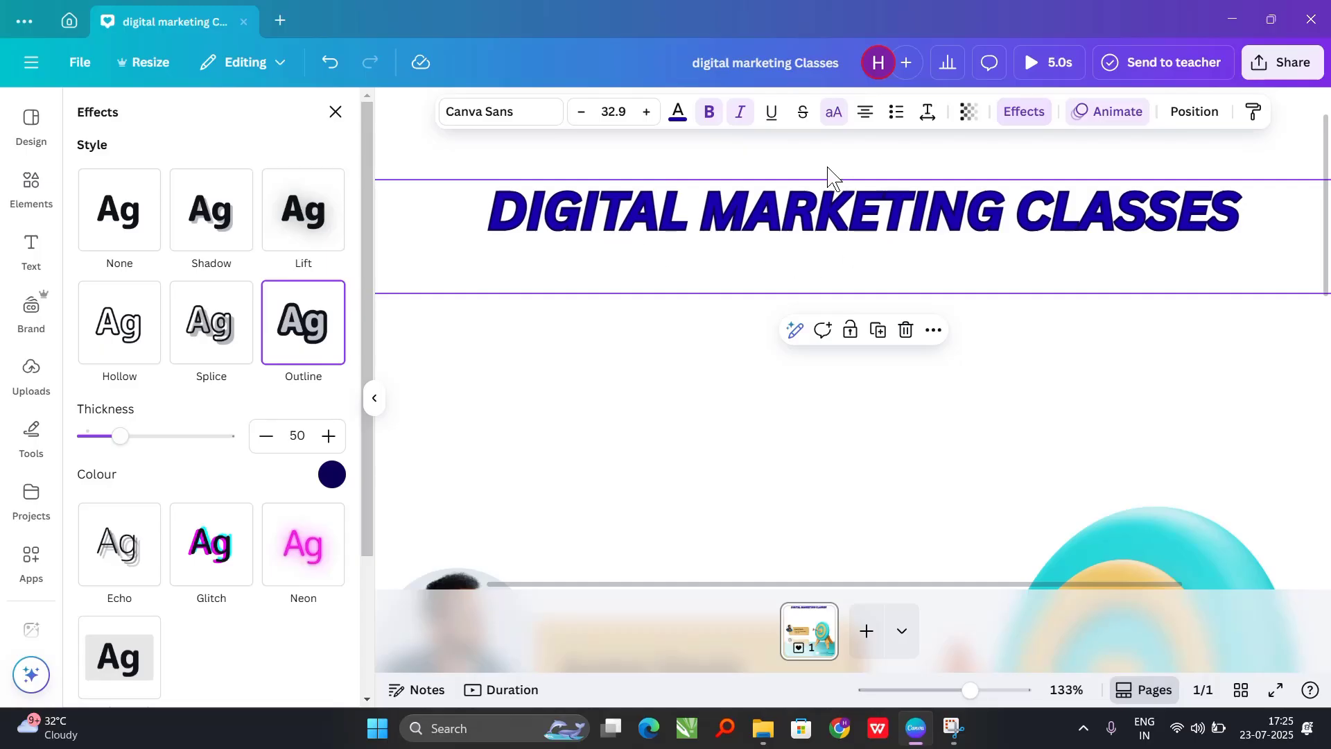
left_click(334, 474)
left_click(268, 250)
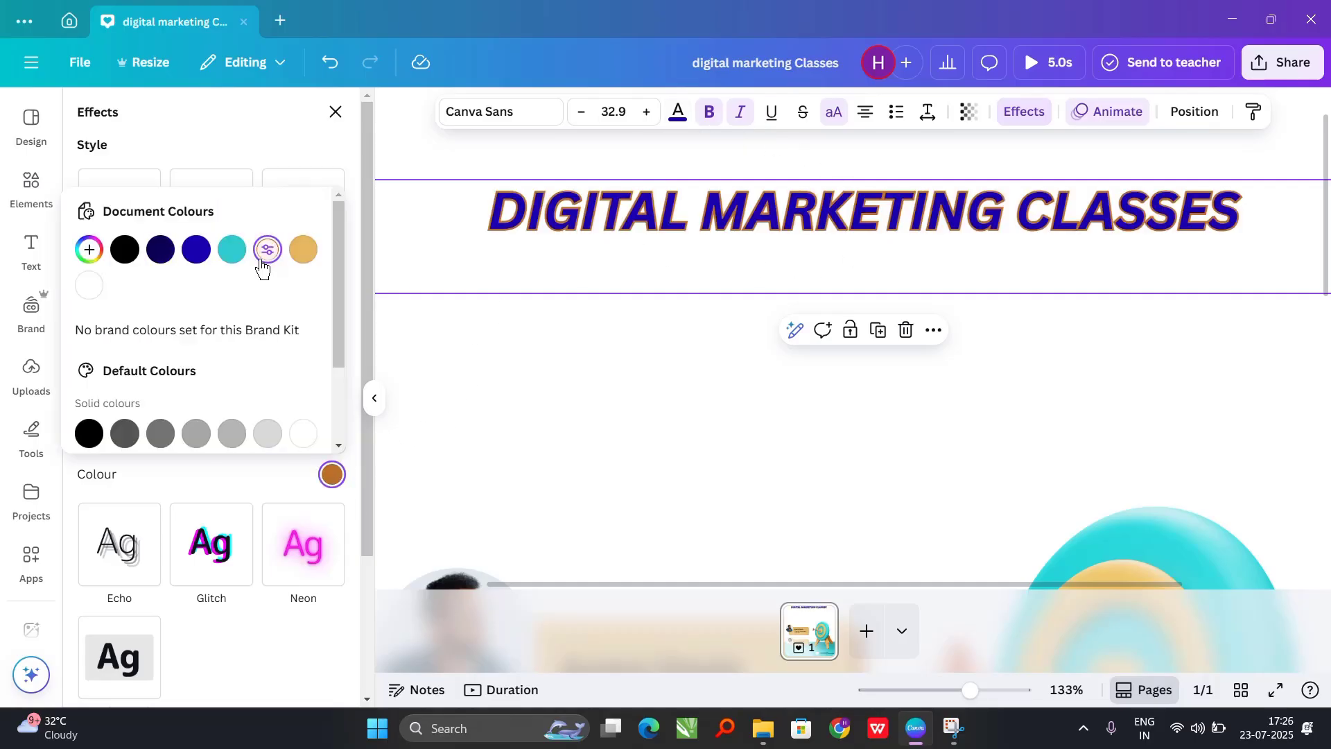
scroll(196, 353, "down", 3)
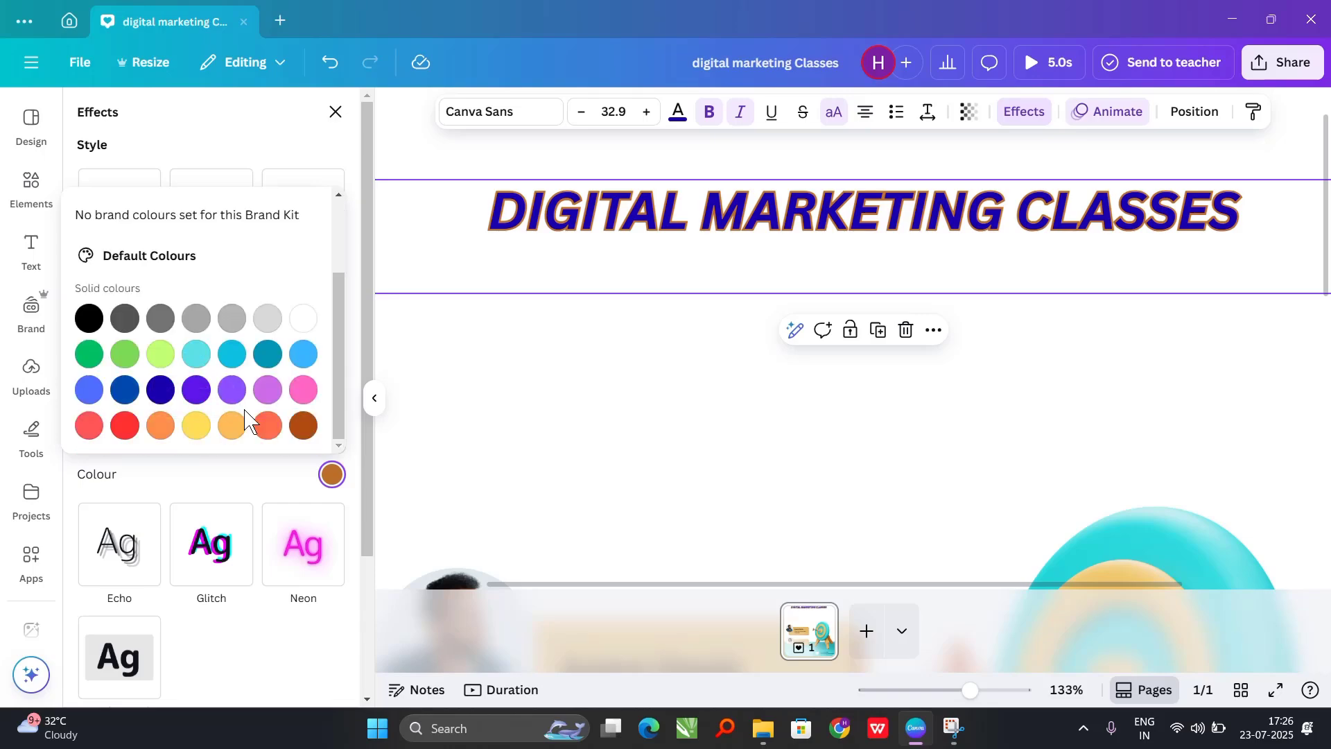
left_click(269, 390)
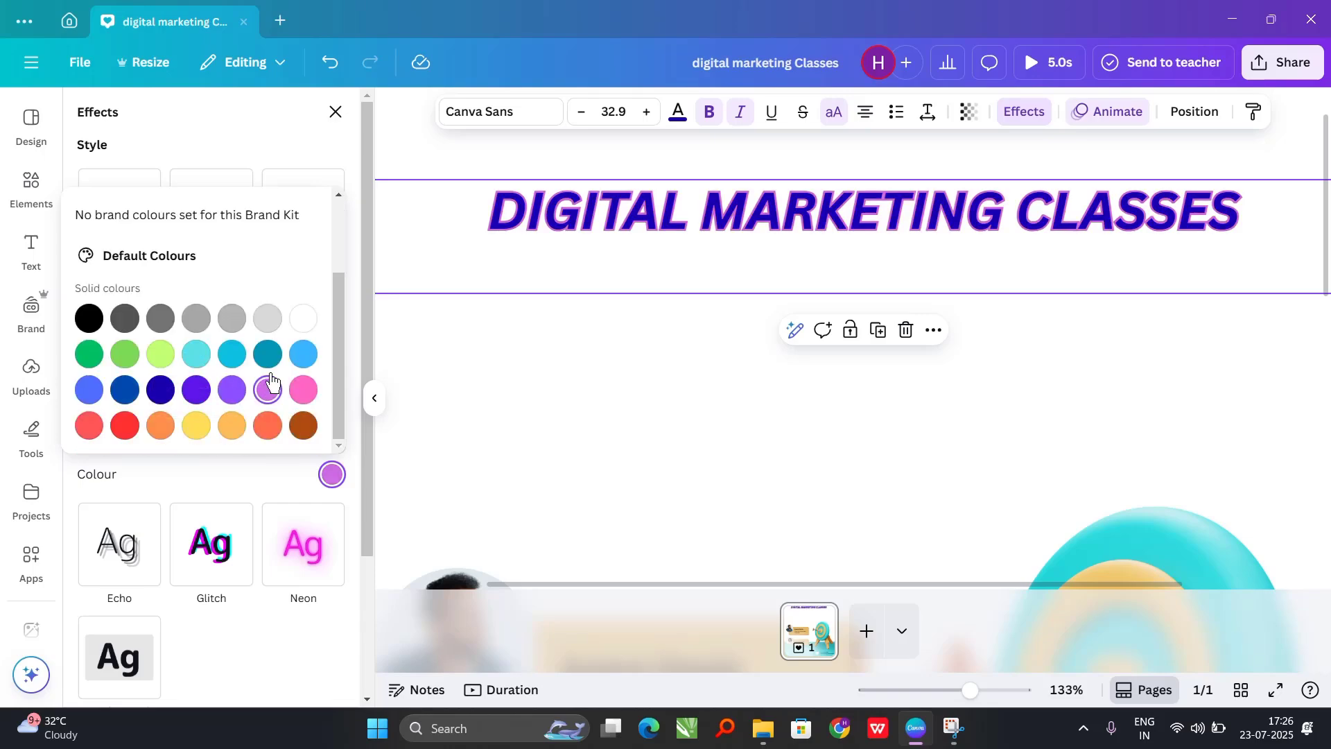
scroll(585, 222, "up", 5)
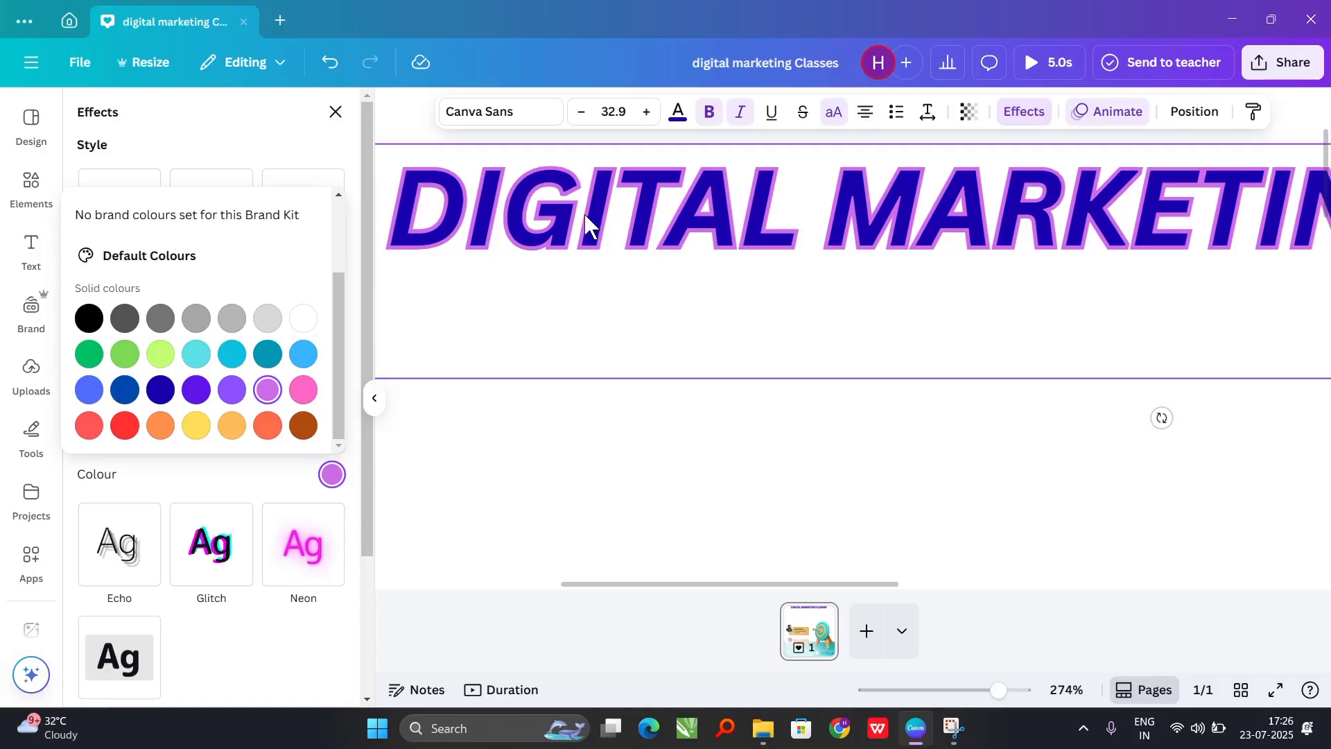
Change the text colour of the DIGITAL MARKETING CLASSES heading to black.
scroll(585, 222, "down", 1)
left_click(678, 111)
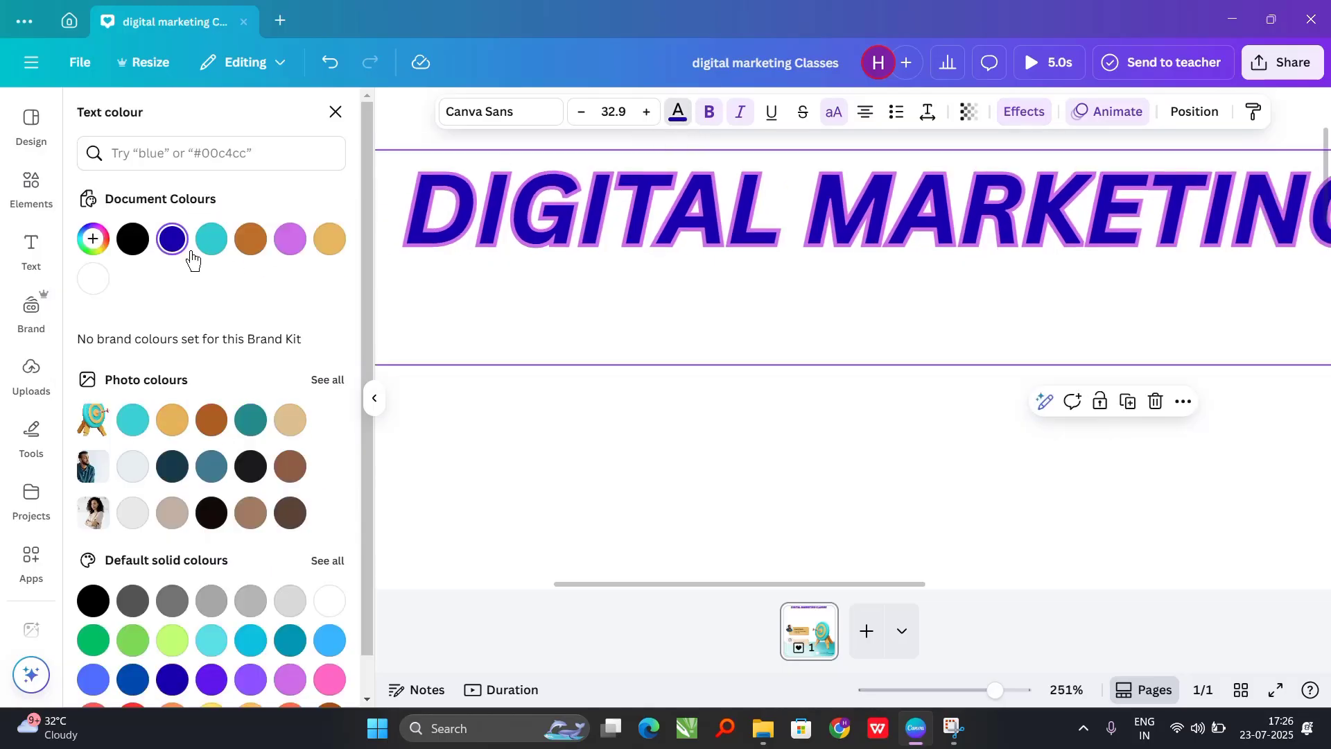
left_click(131, 238)
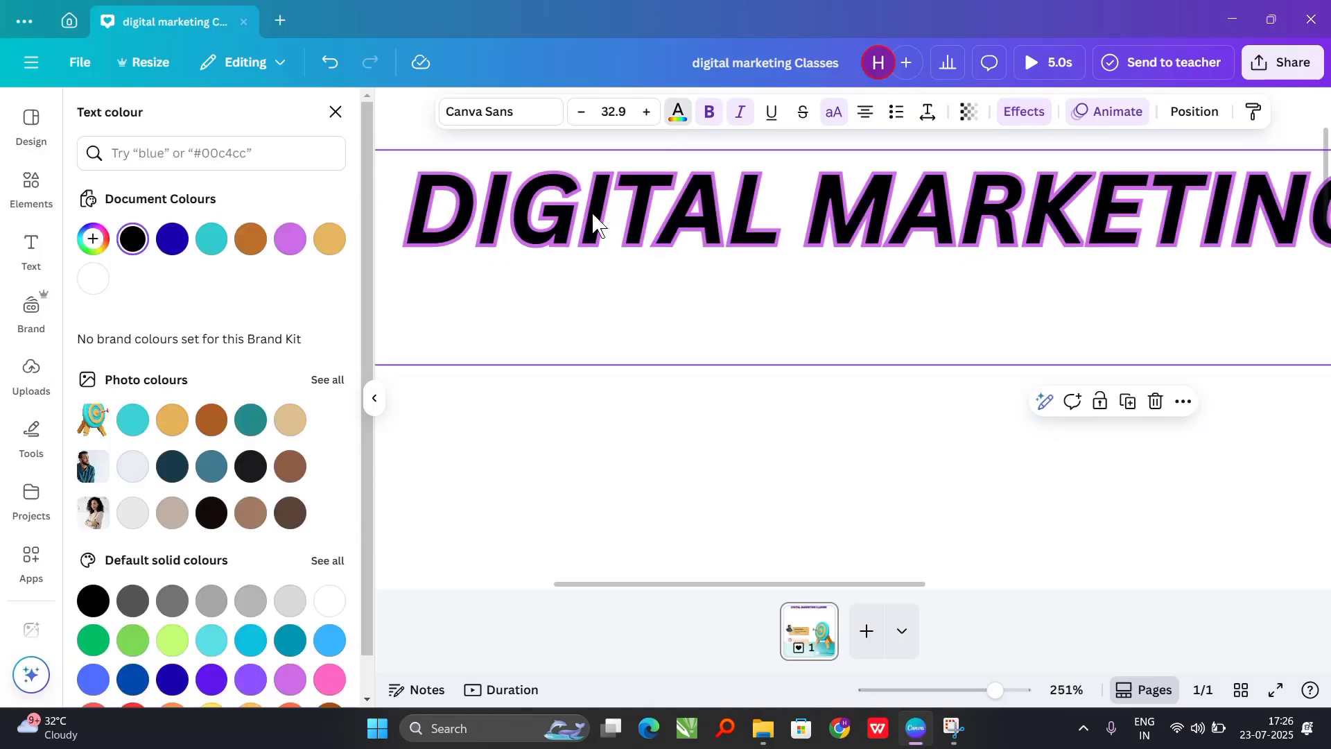
scroll(215, 388, "down", 1)
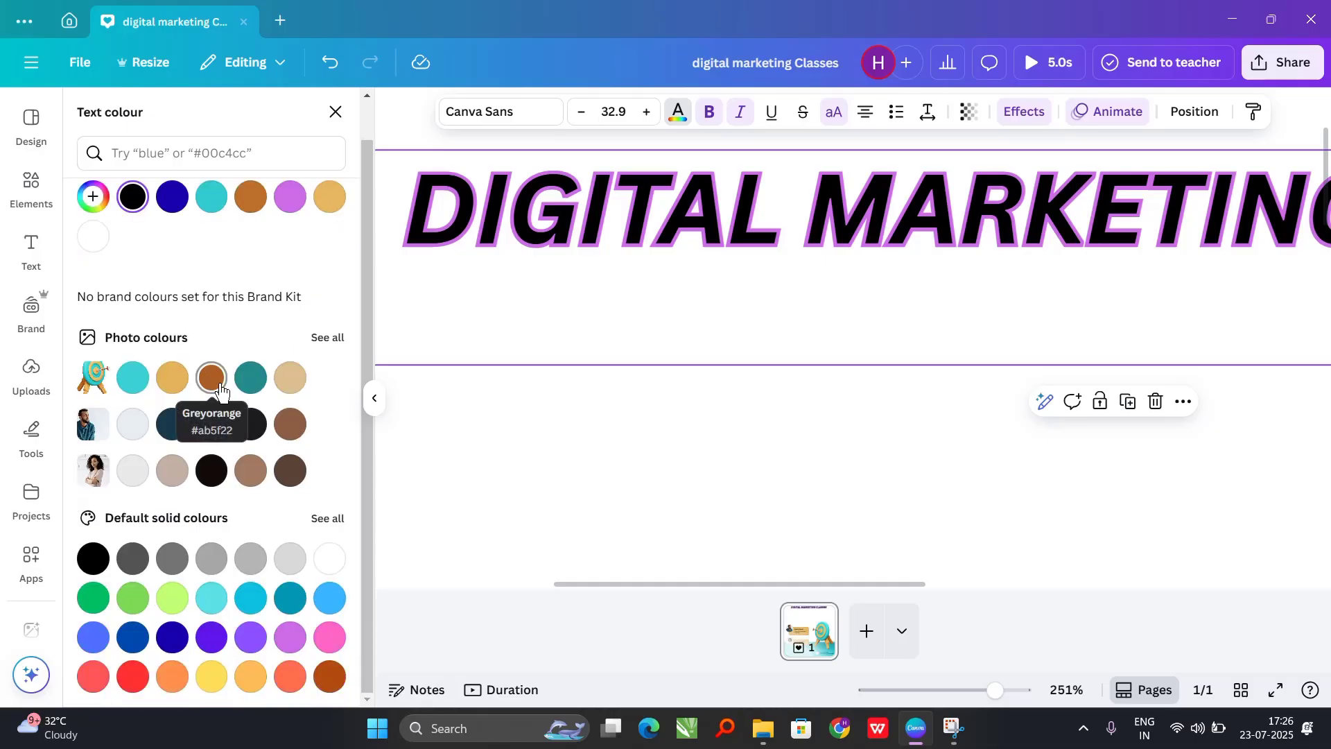
scroll(586, 346, "down", 1)
scroll(586, 346, "down", 5)
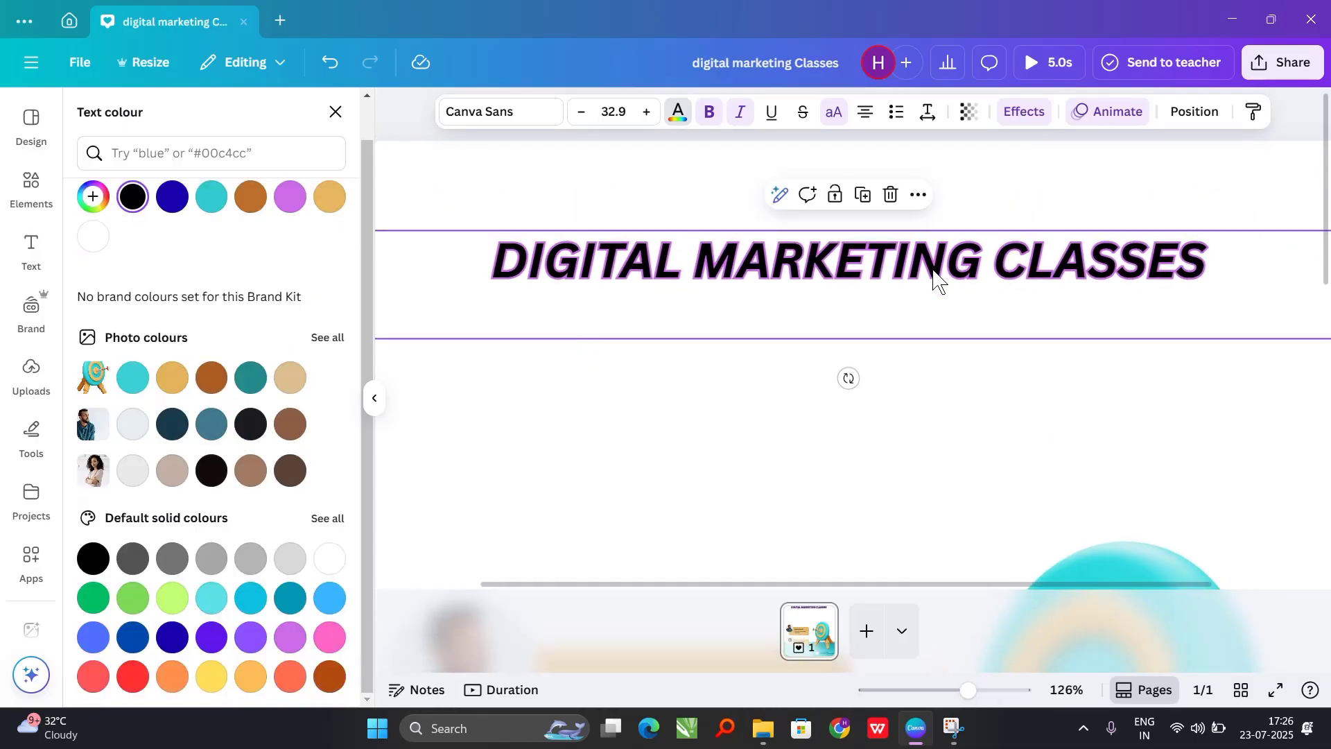
Apply the Background text effect to the DIGITAL MARKETING CLASSES heading.
left_click(1026, 112)
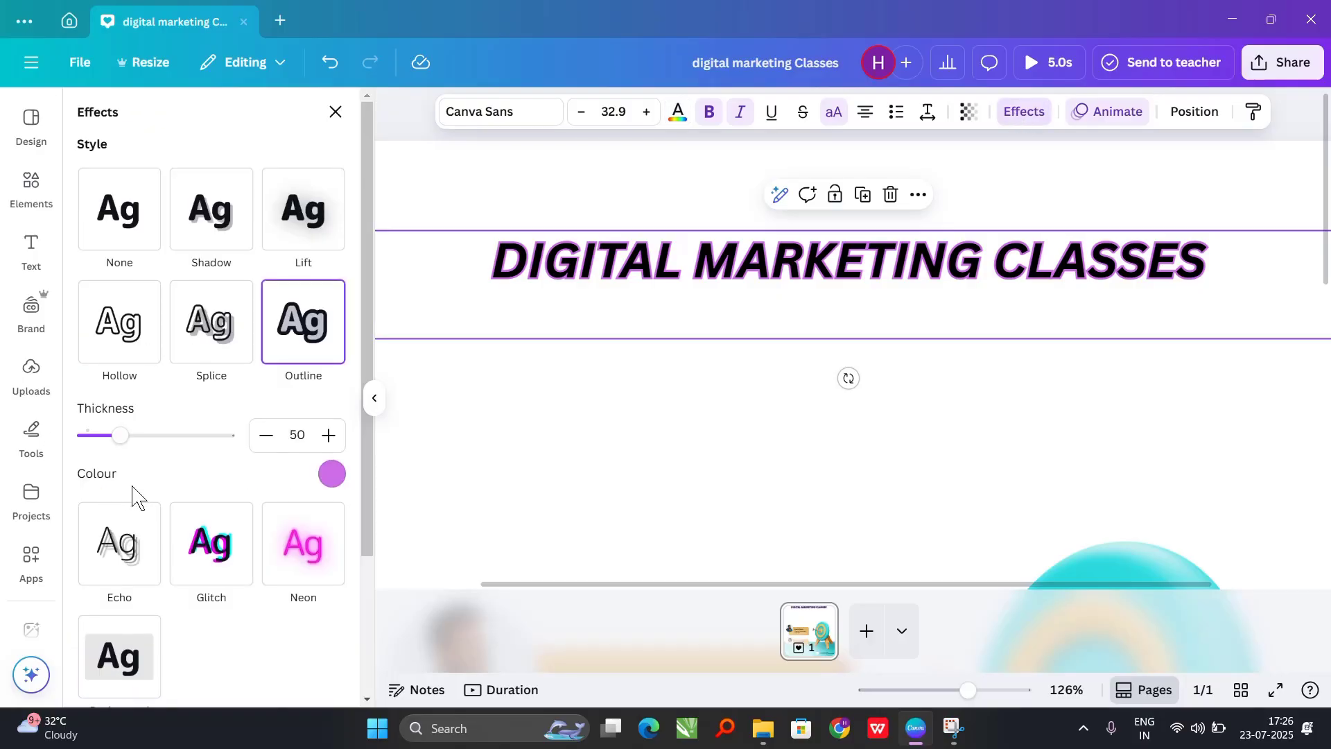
scroll(133, 496, "down", 3)
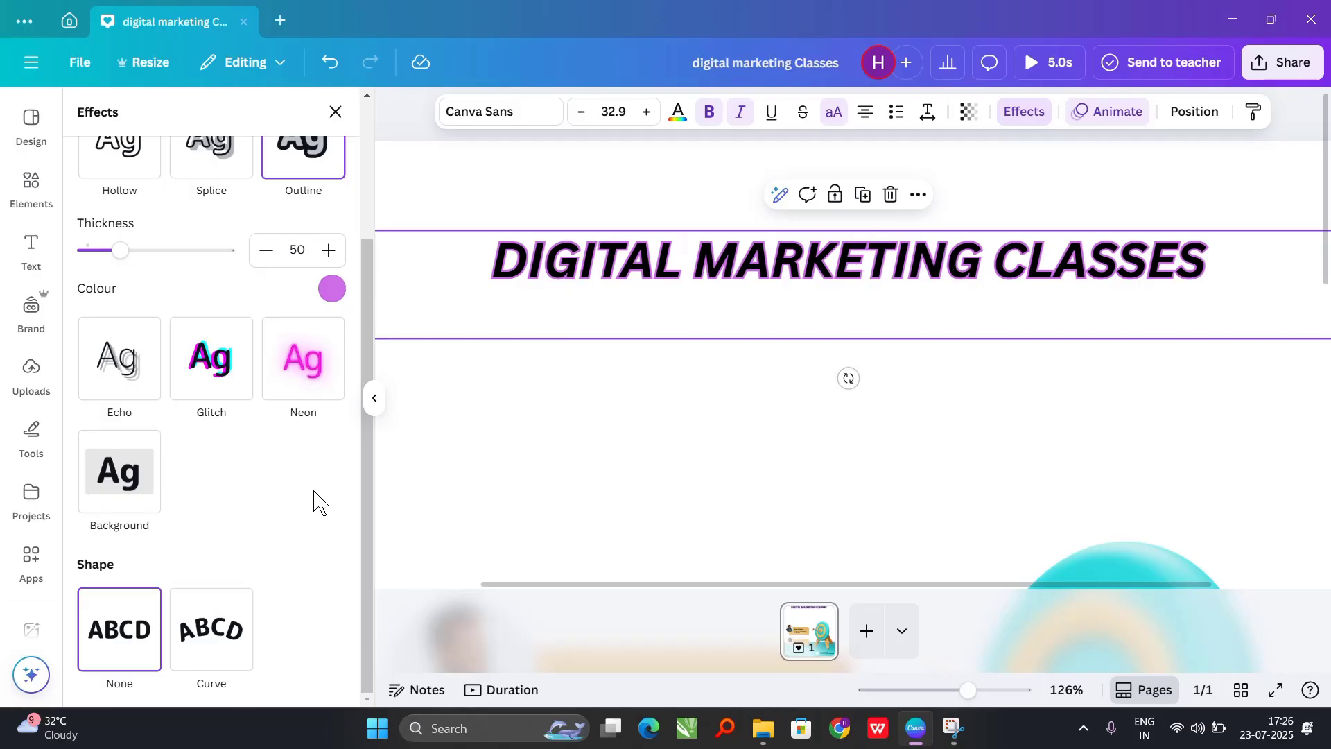
scroll(238, 504, "up", 1)
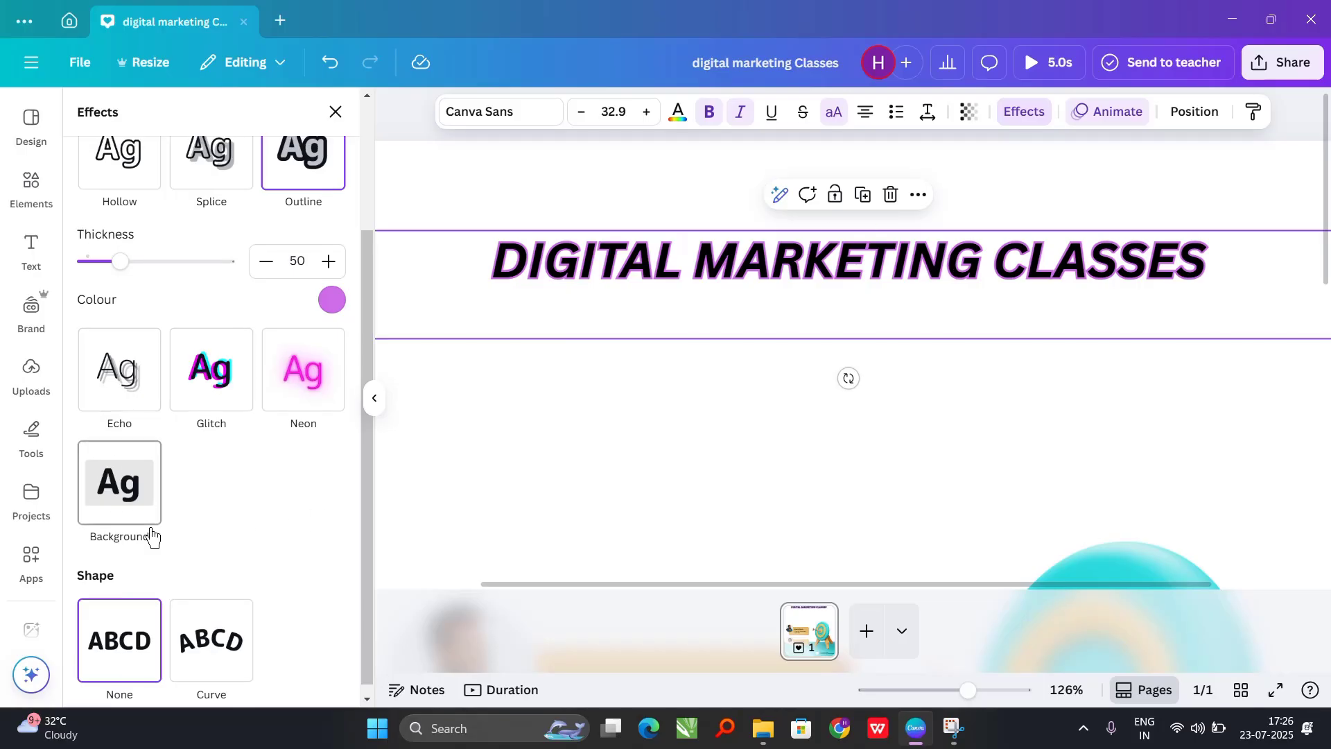
left_click(132, 480)
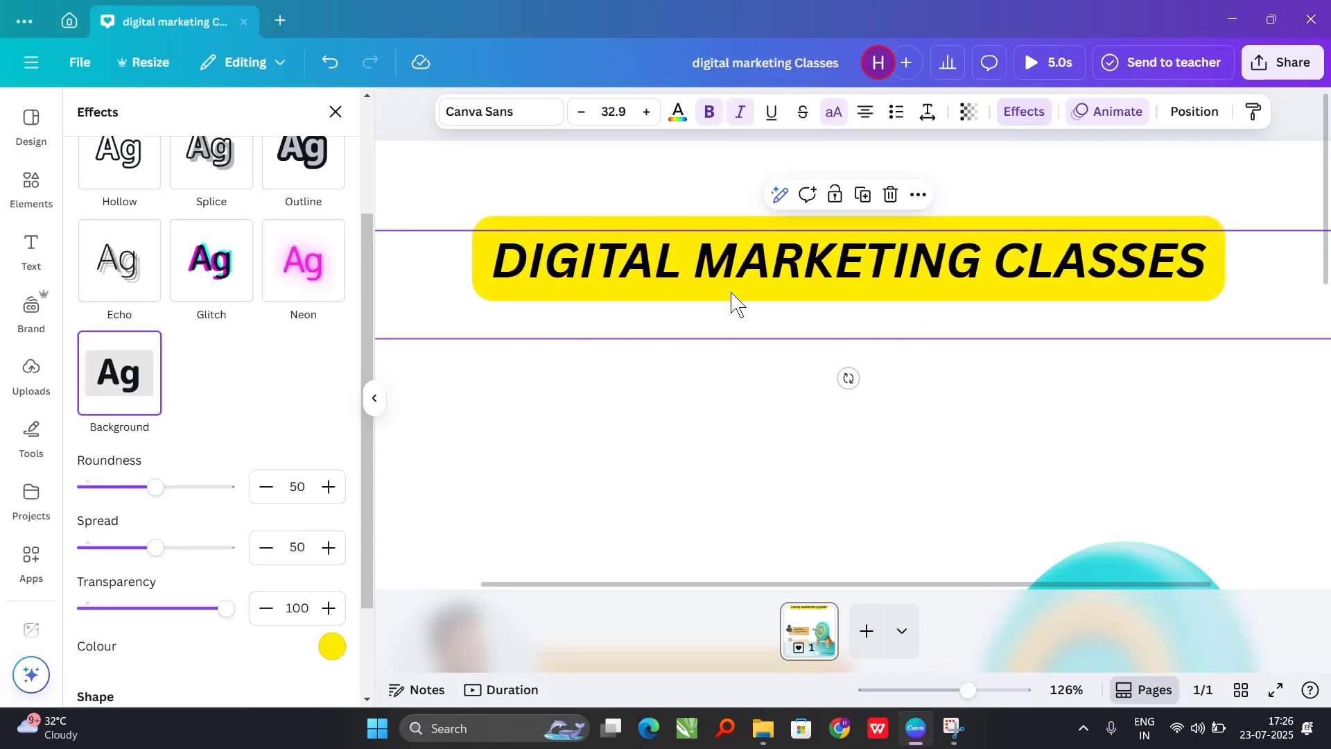
Set the heading's background effect to roundness 58, spread 27 and transparency 40.
scroll(289, 408, "down", 3)
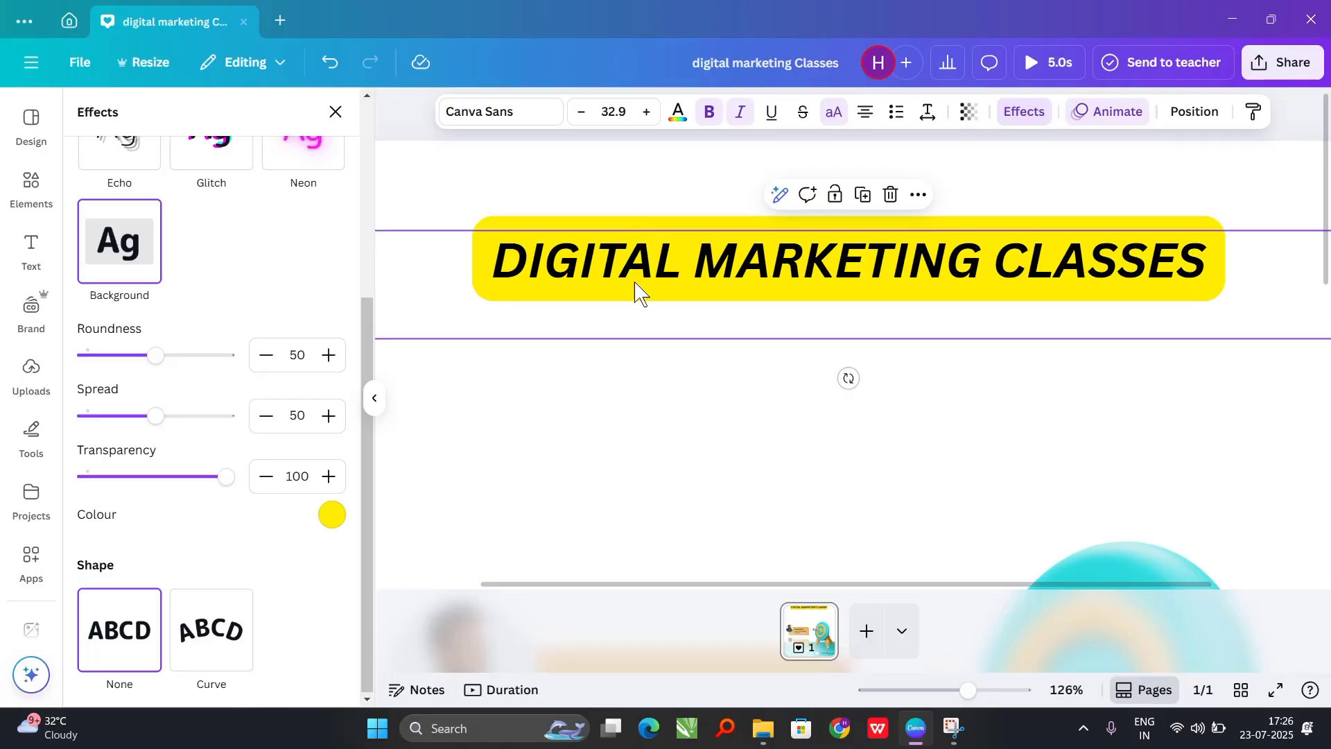
left_click_drag(157, 363, 83, 367)
scroll(487, 226, "up", 5)
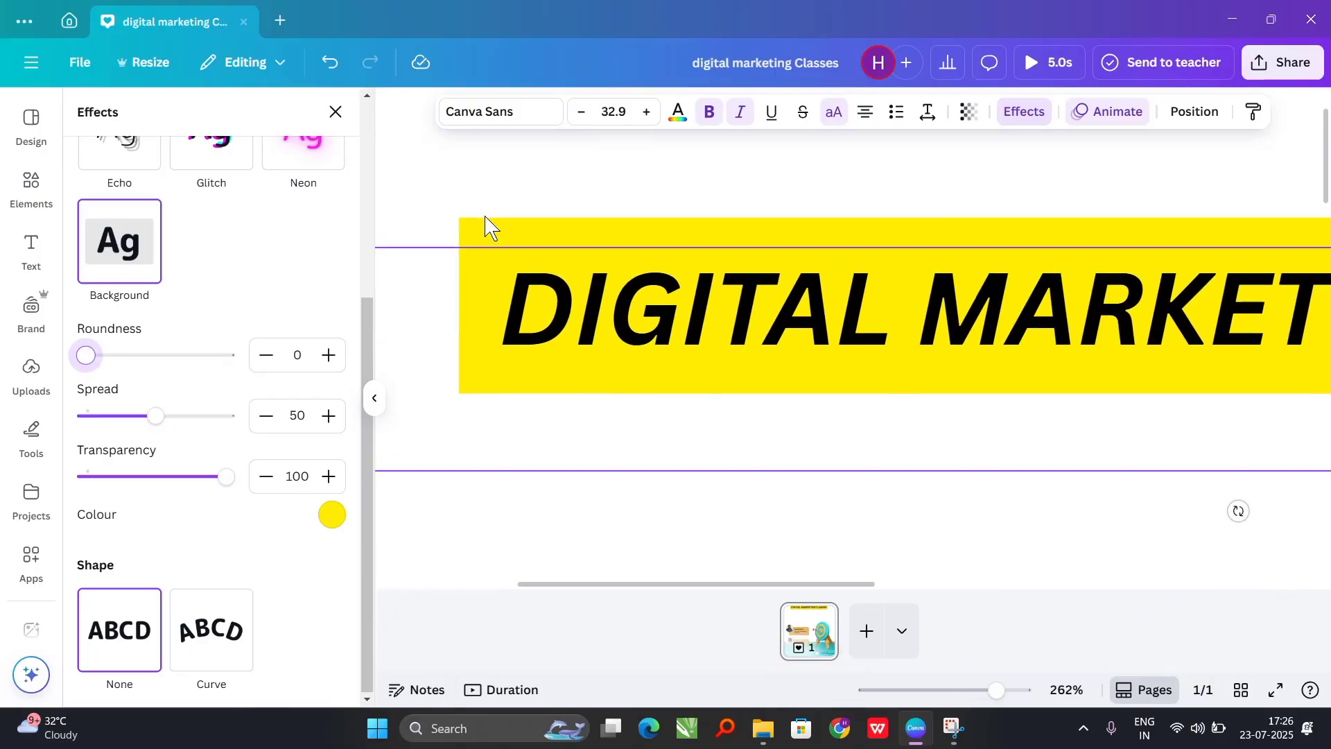
left_click_drag(93, 368, 168, 357)
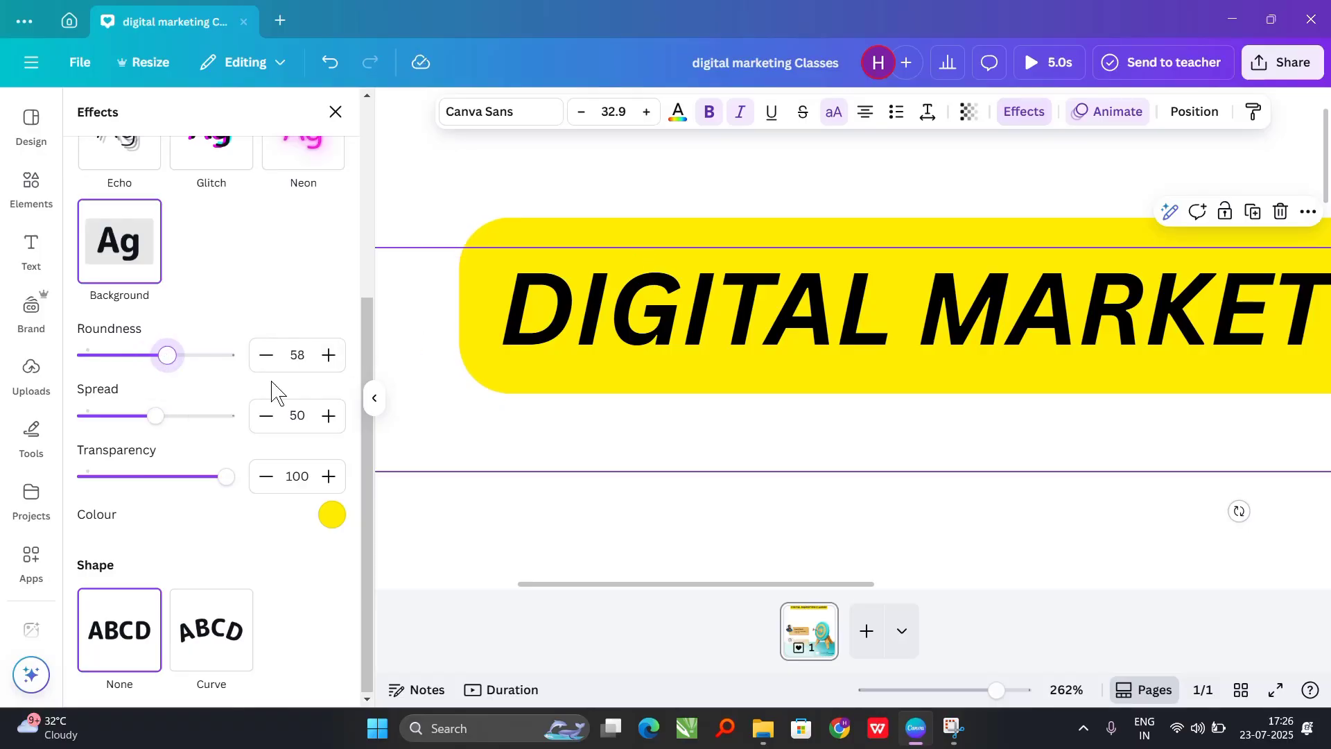
left_click_drag(172, 422, 125, 436)
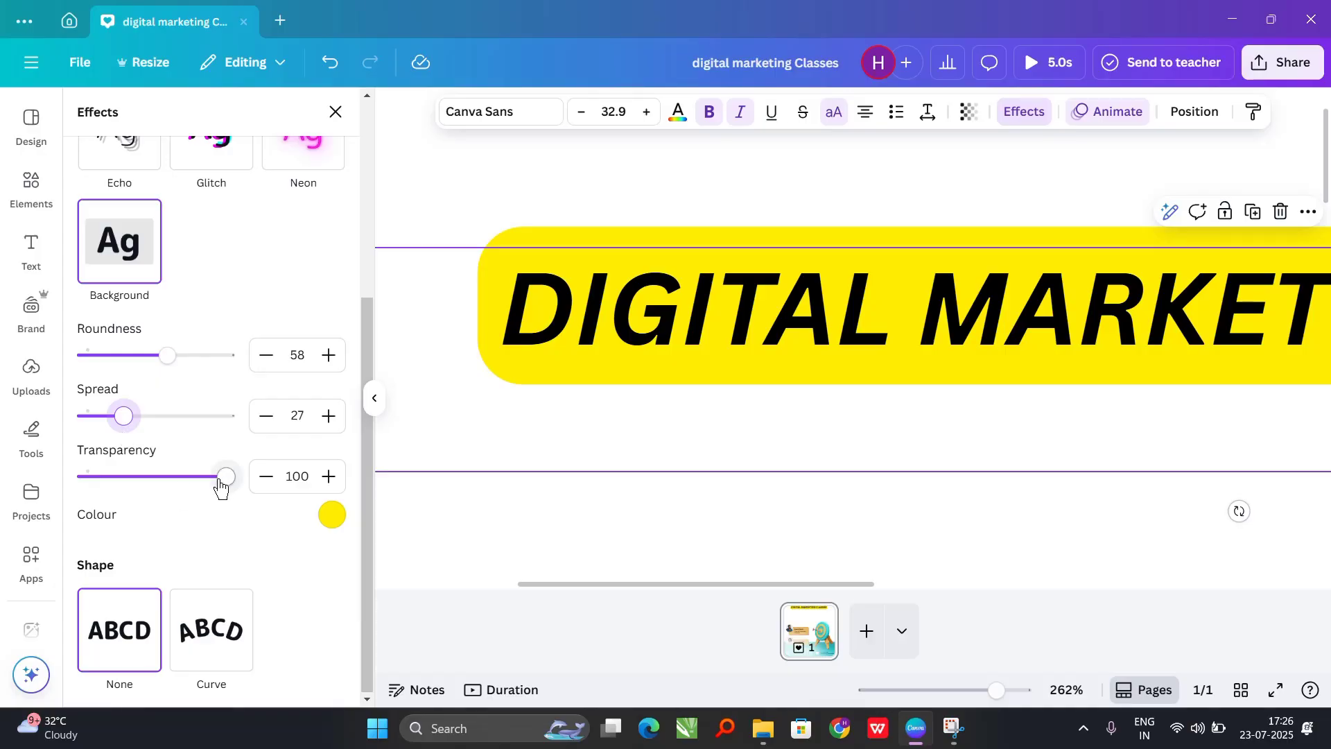
left_click_drag(224, 487, 141, 506)
scroll(657, 391, "down", 6)
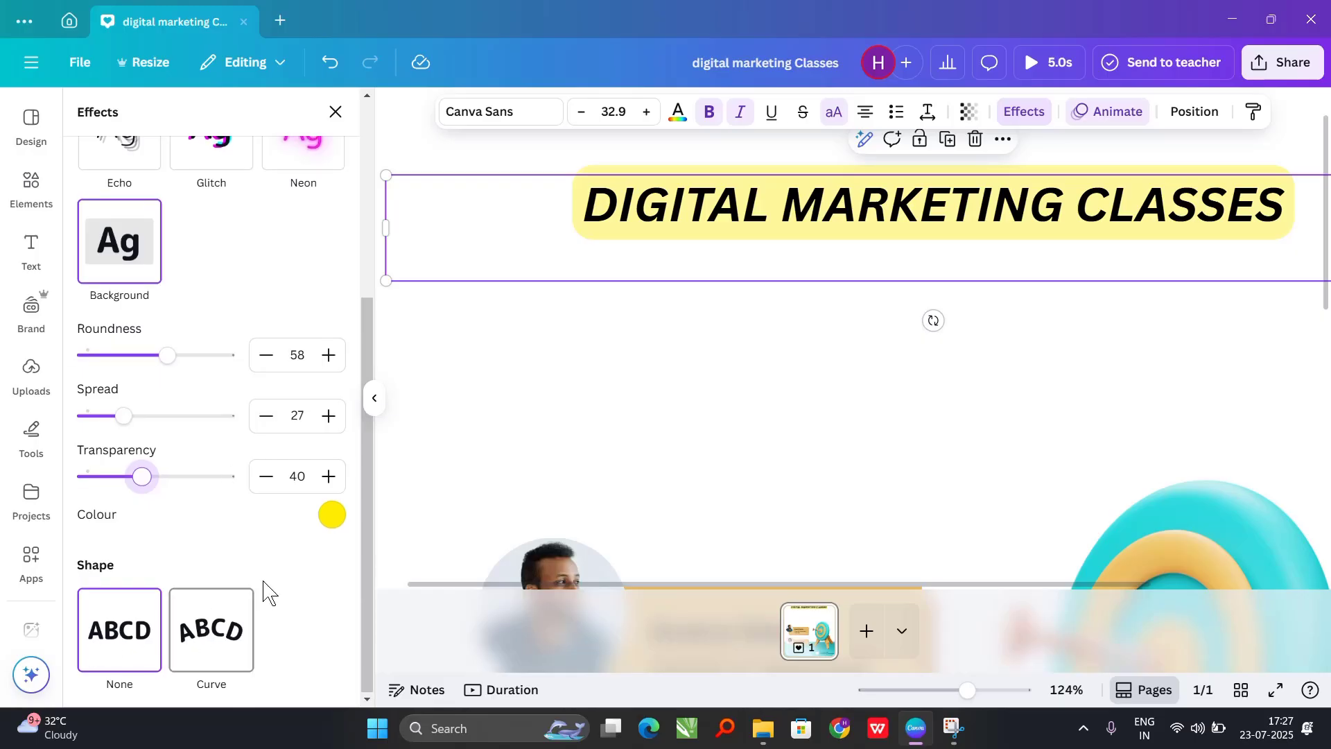
Try teal and turquoise for the heading's background effect and settle on the light orange default colour.
left_click(334, 517)
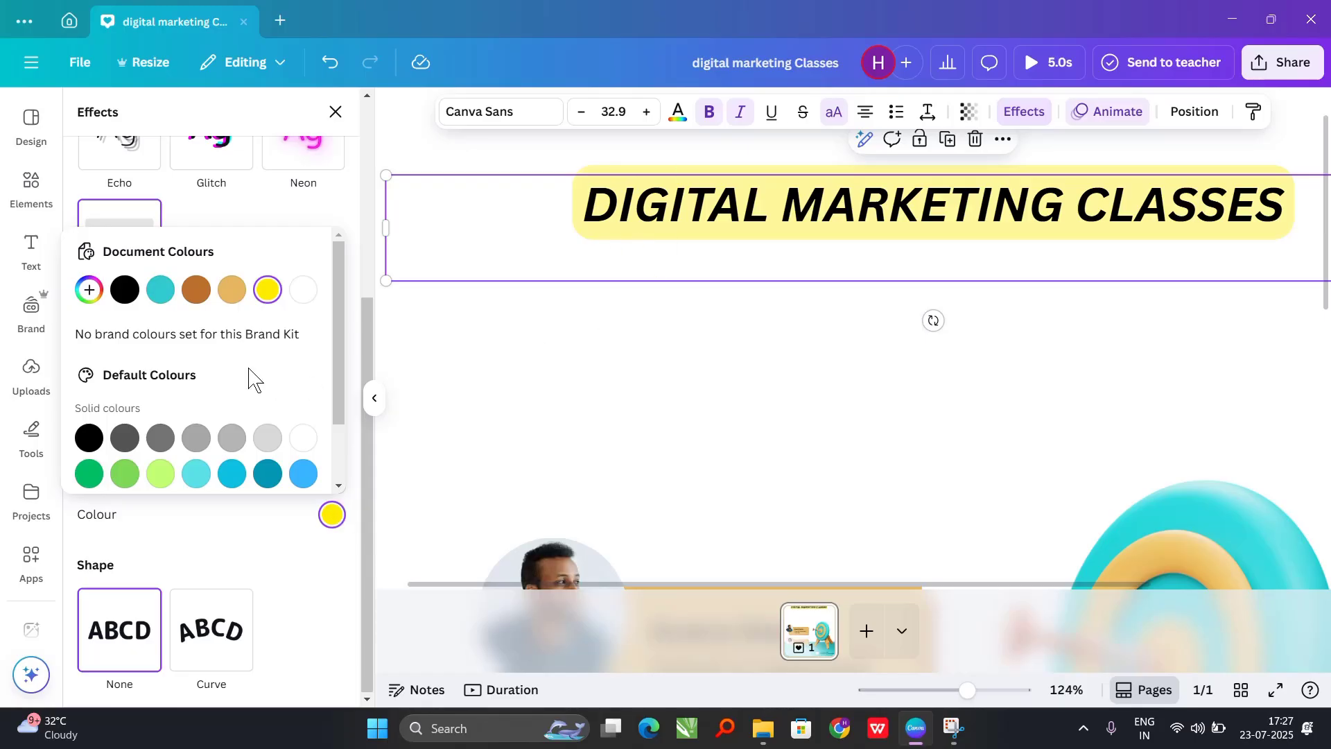
left_click(268, 474)
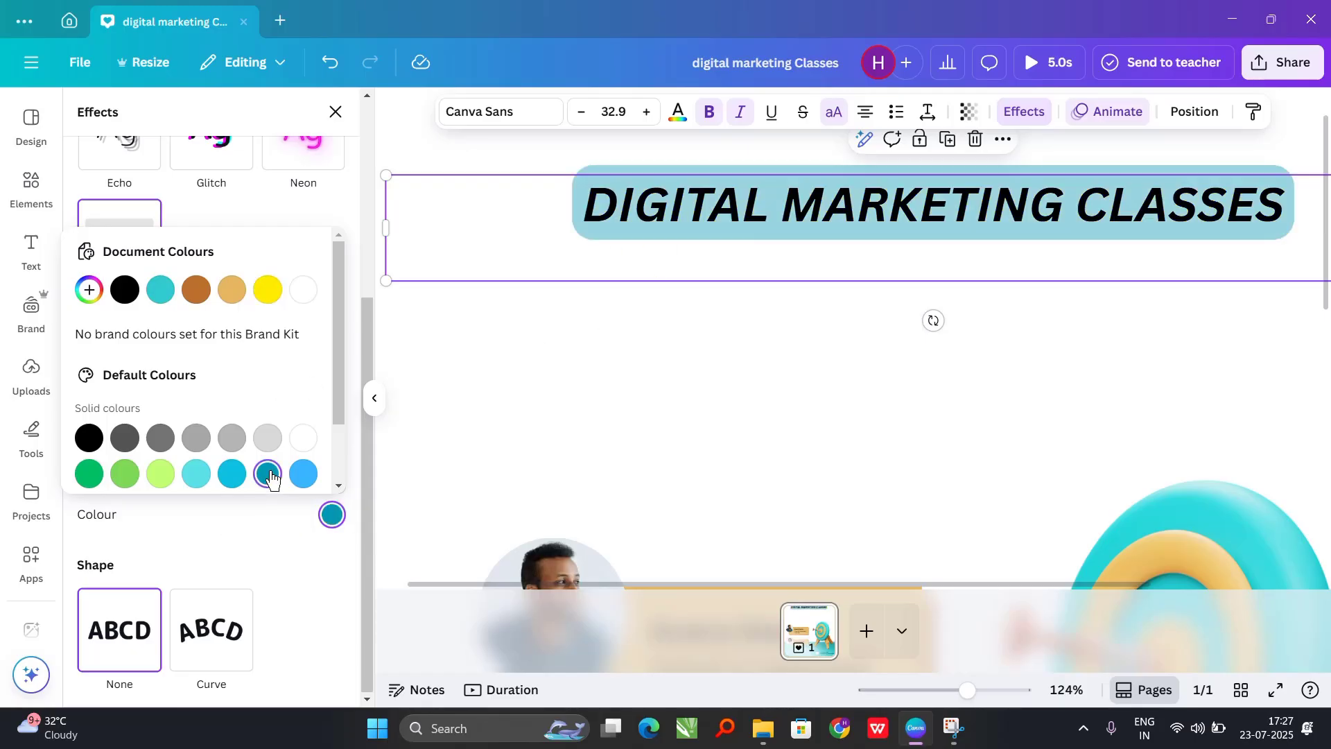
left_click(160, 289)
scroll(208, 416, "down", 2)
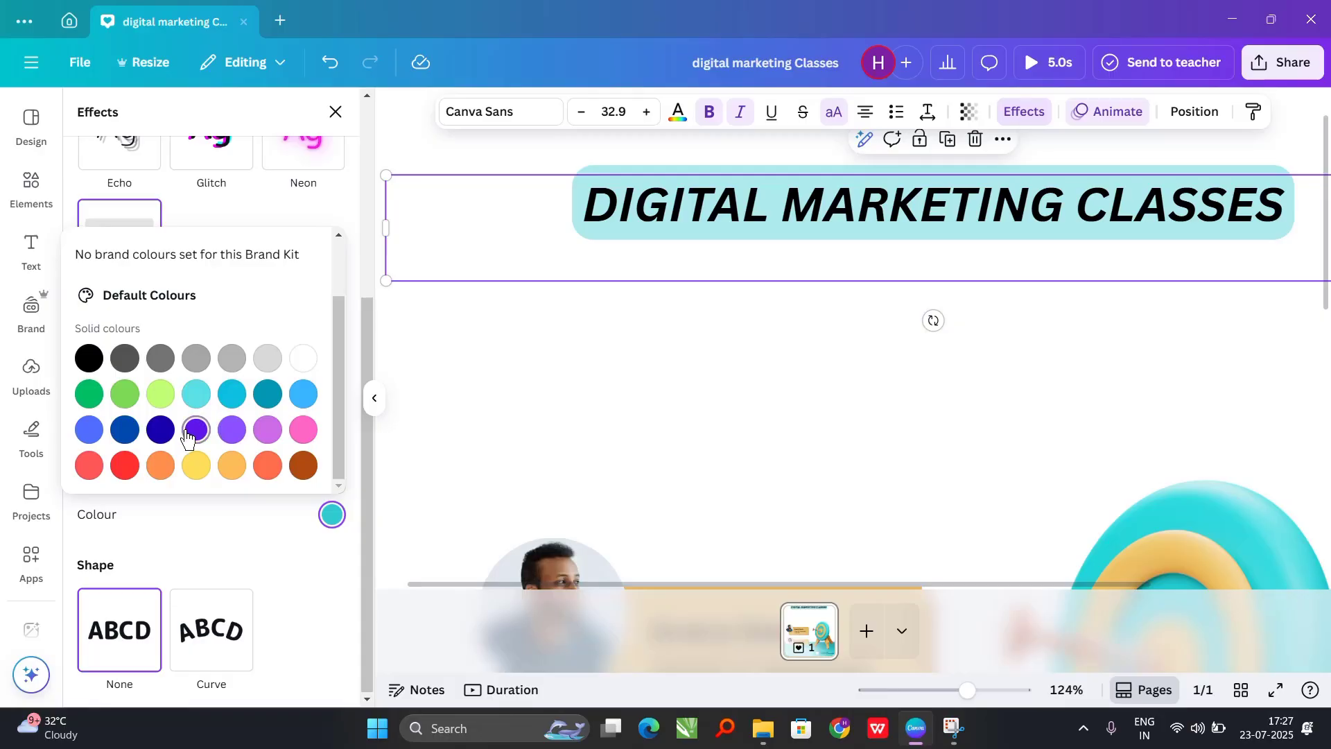
left_click(233, 466)
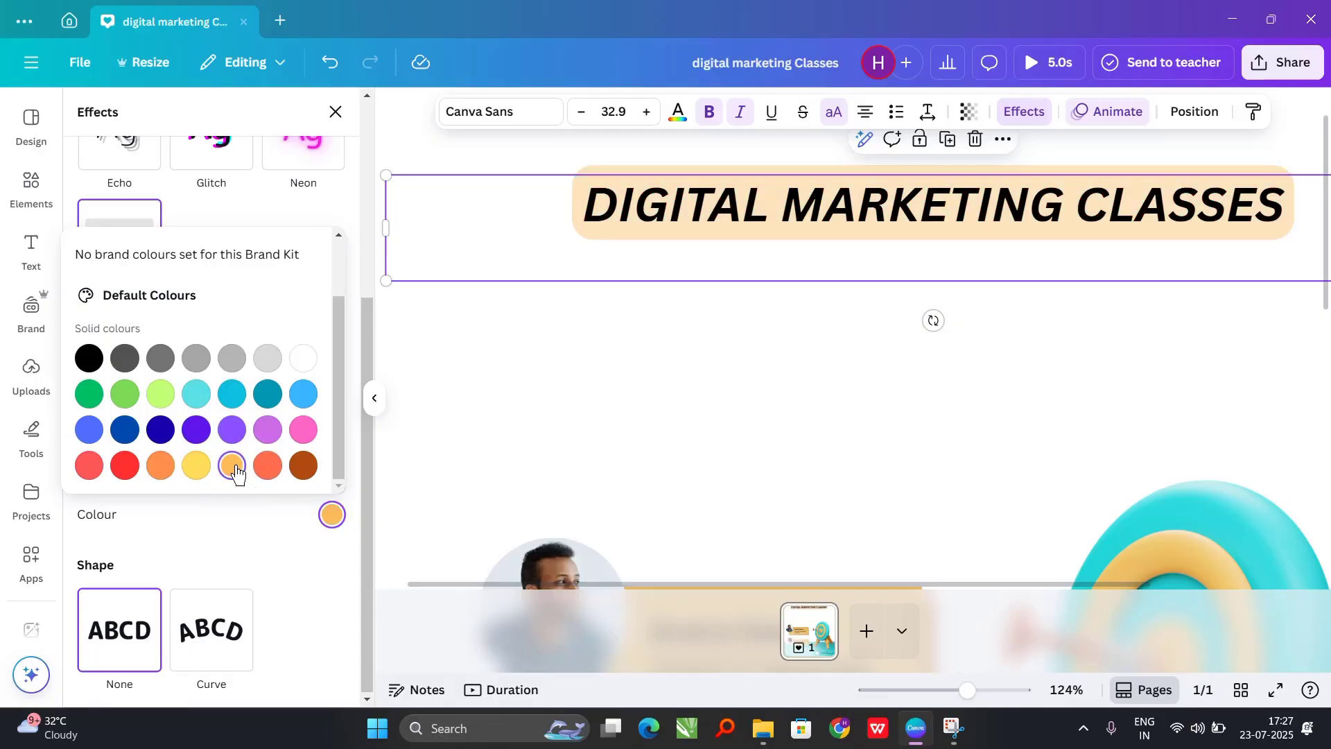
left_click(346, 214)
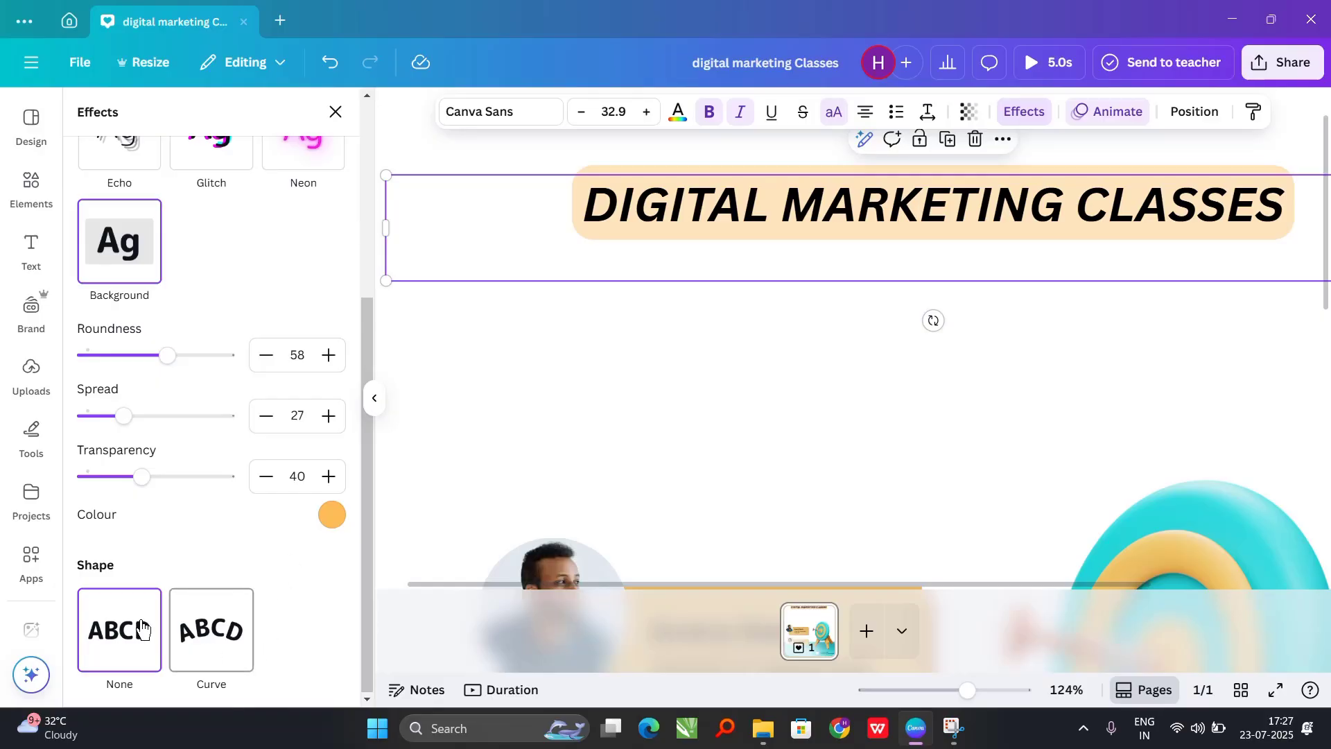
Apply the Curve shape to the heading with a curve value of 30 and deselect it.
left_click(209, 653)
scroll(929, 388, "down", 5)
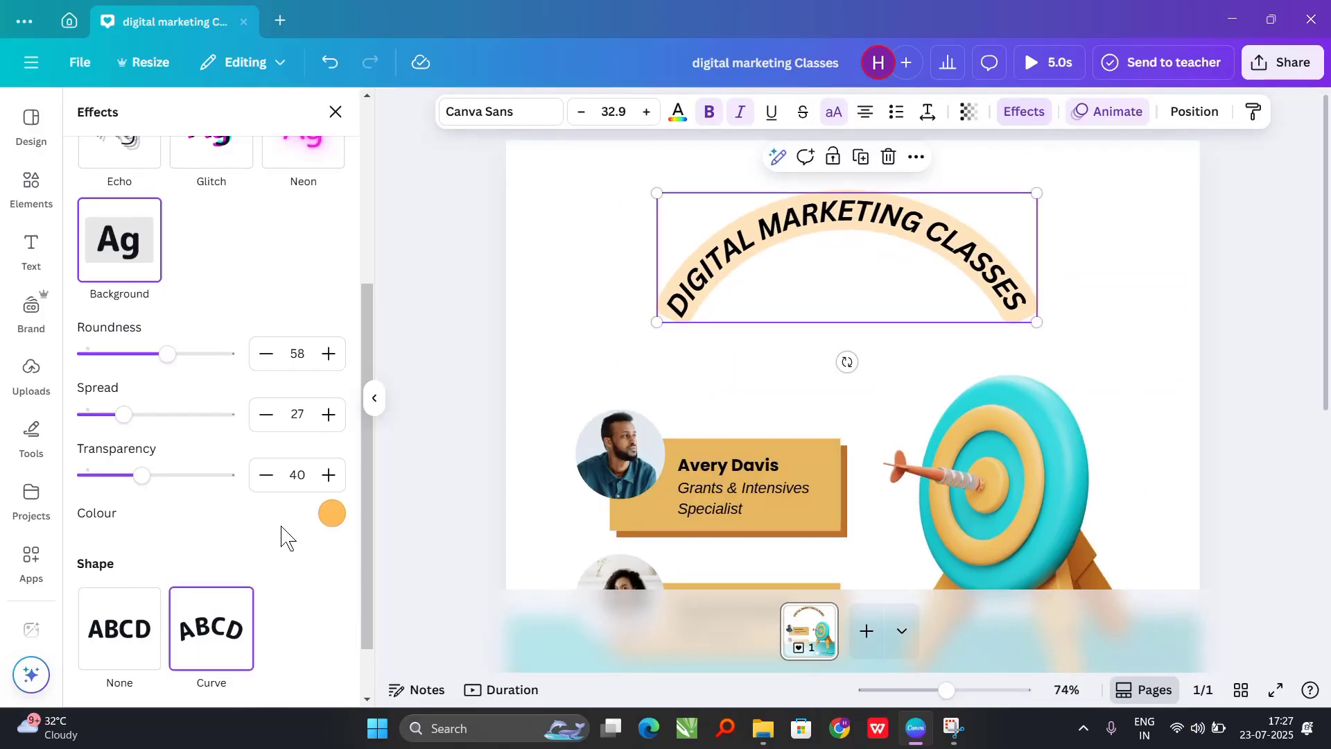
scroll(285, 534, "down", 2)
mouse_move(175, 669)
left_mouse_down()
mouse_move(133, 679)
mouse_move(178, 682)
mouse_move(180, 667)
left_mouse_up()
scroll(904, 352, "down", 1)
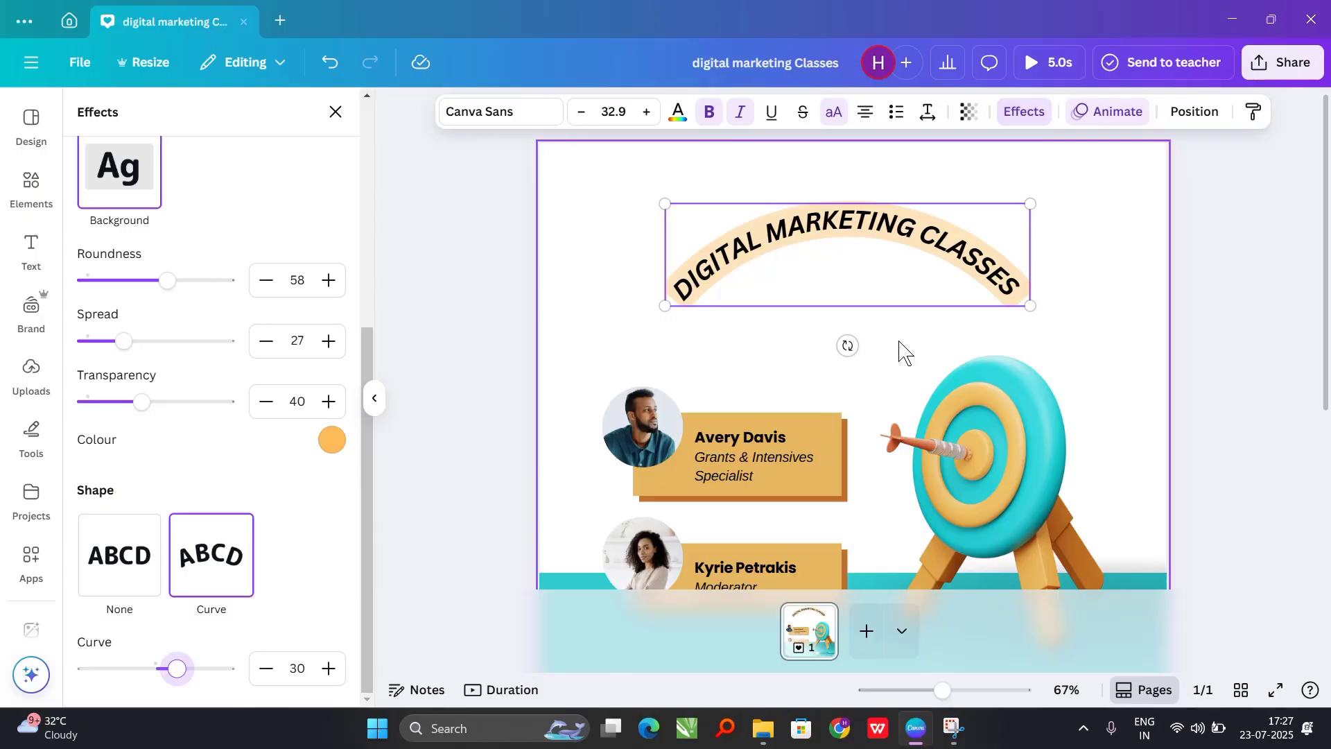
scroll(905, 352, "down", 2)
scroll(222, 455, "up", 5)
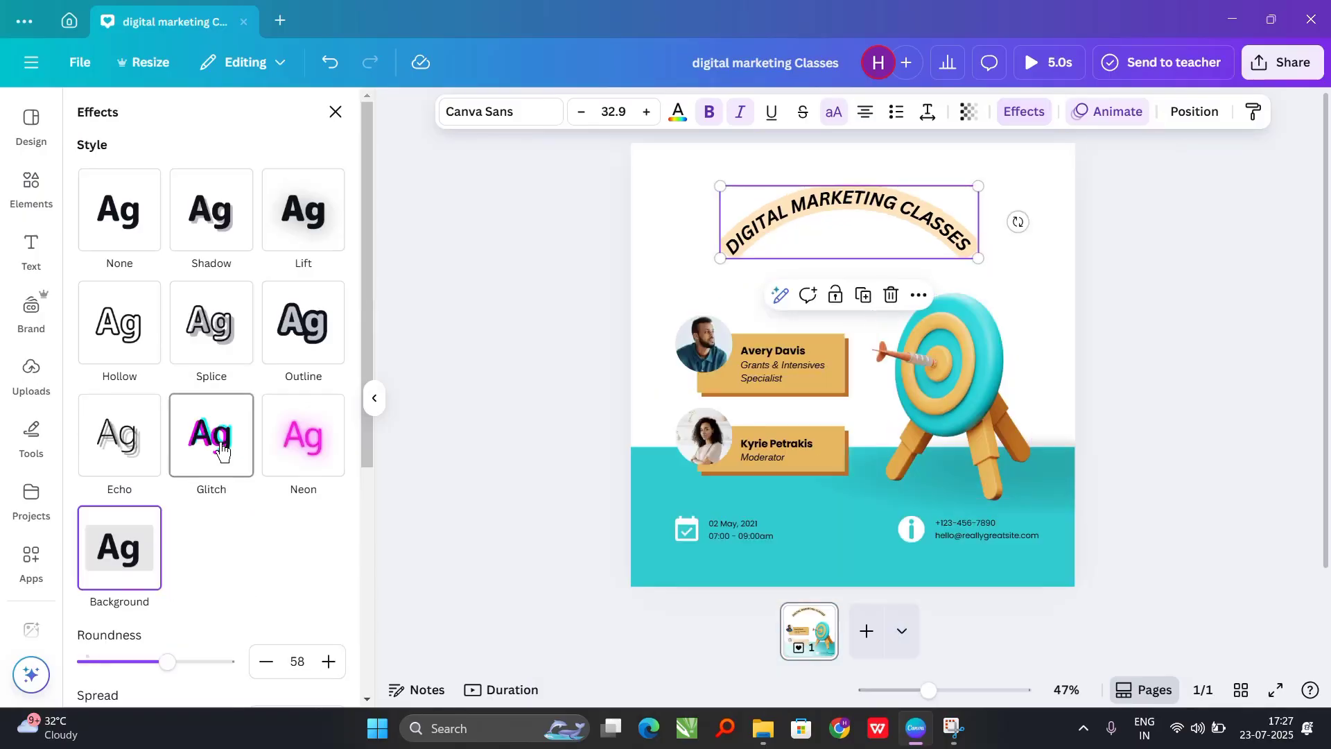
left_click(1158, 221)
left_click(1188, 282)
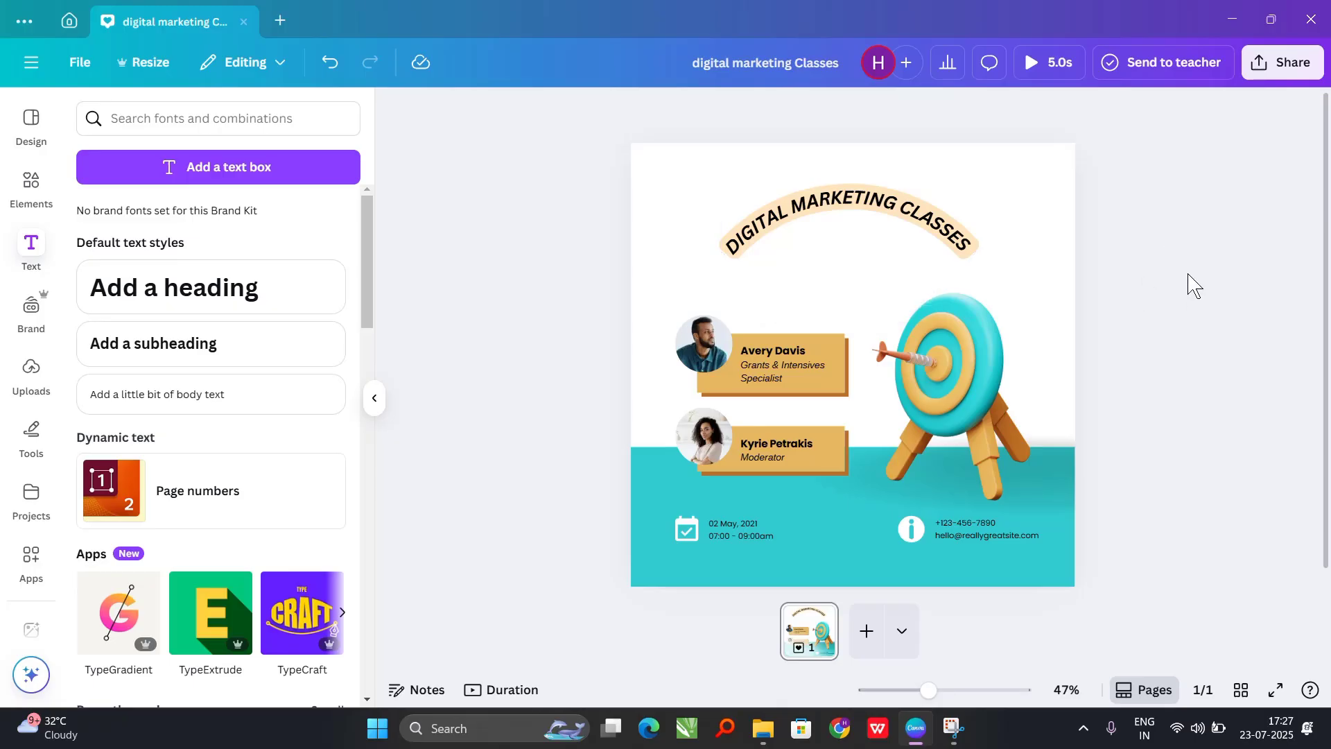
Move the curved heading slightly up and to the right on the page.
left_click(929, 252)
left_click(935, 255)
key("Up")
key("Up")
key("Up")
key("Up")
key("Up")
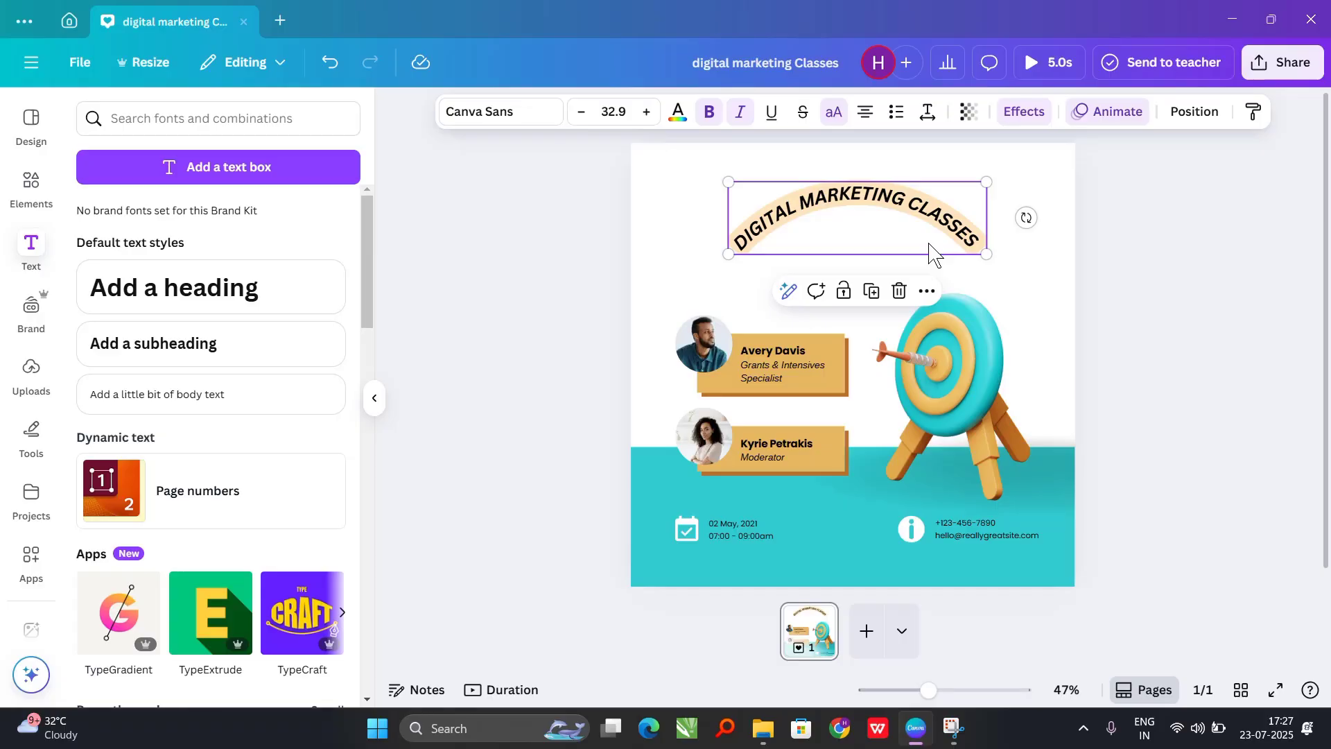
Try aligning the curved heading to the page's top, left, middle, centre, bottom and right.
left_click(1192, 111)
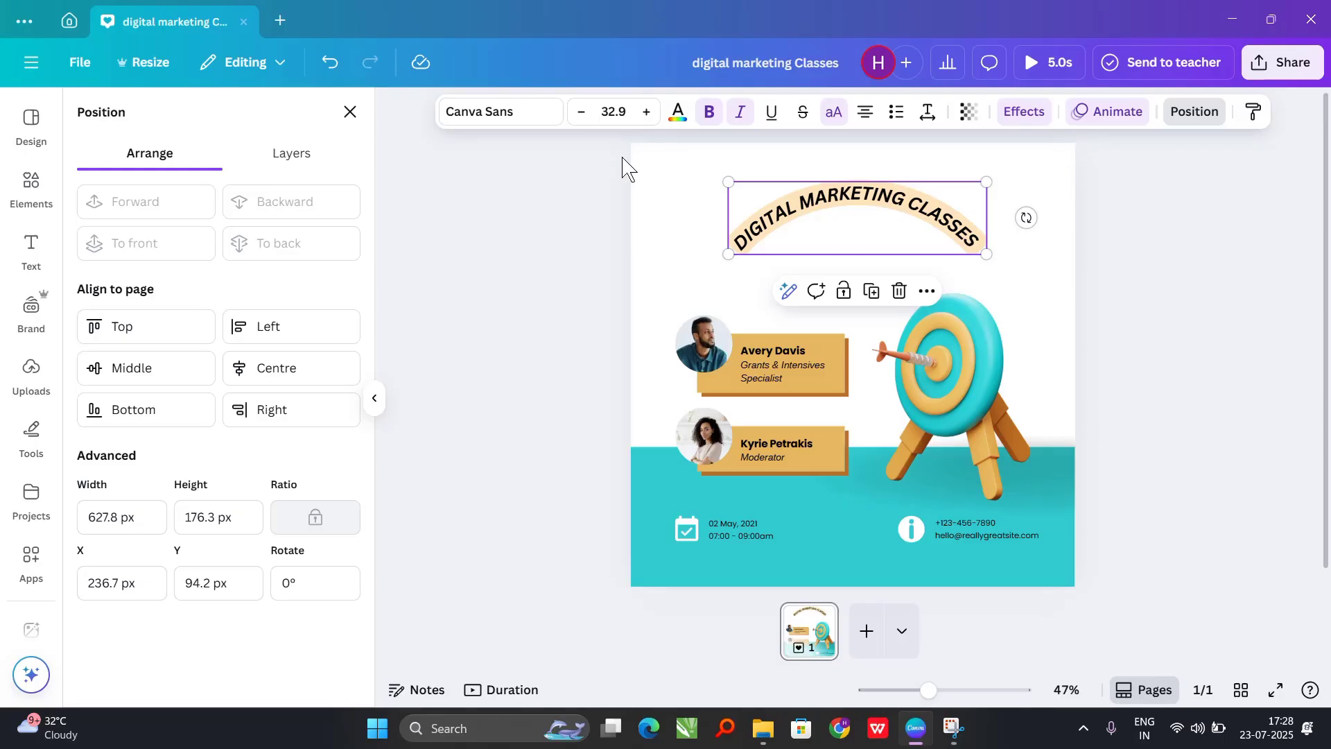
left_click(108, 338)
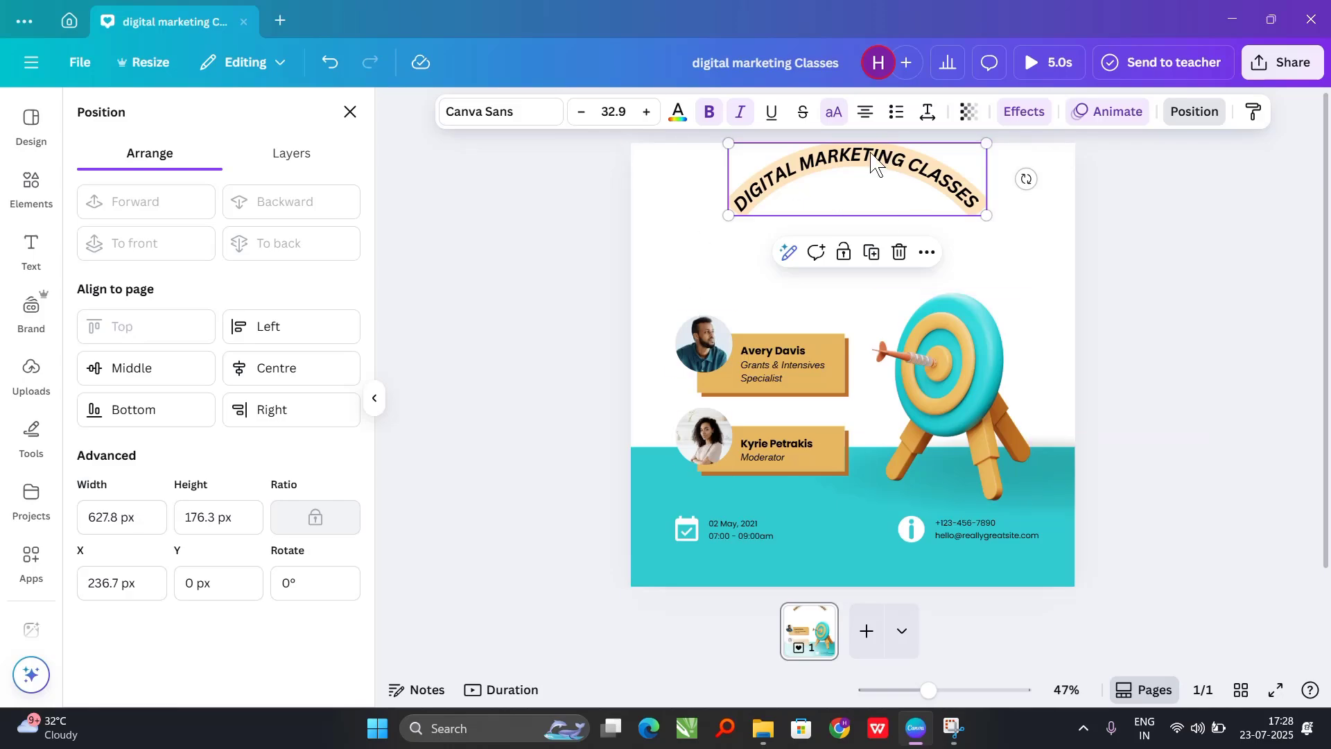
left_click(305, 331)
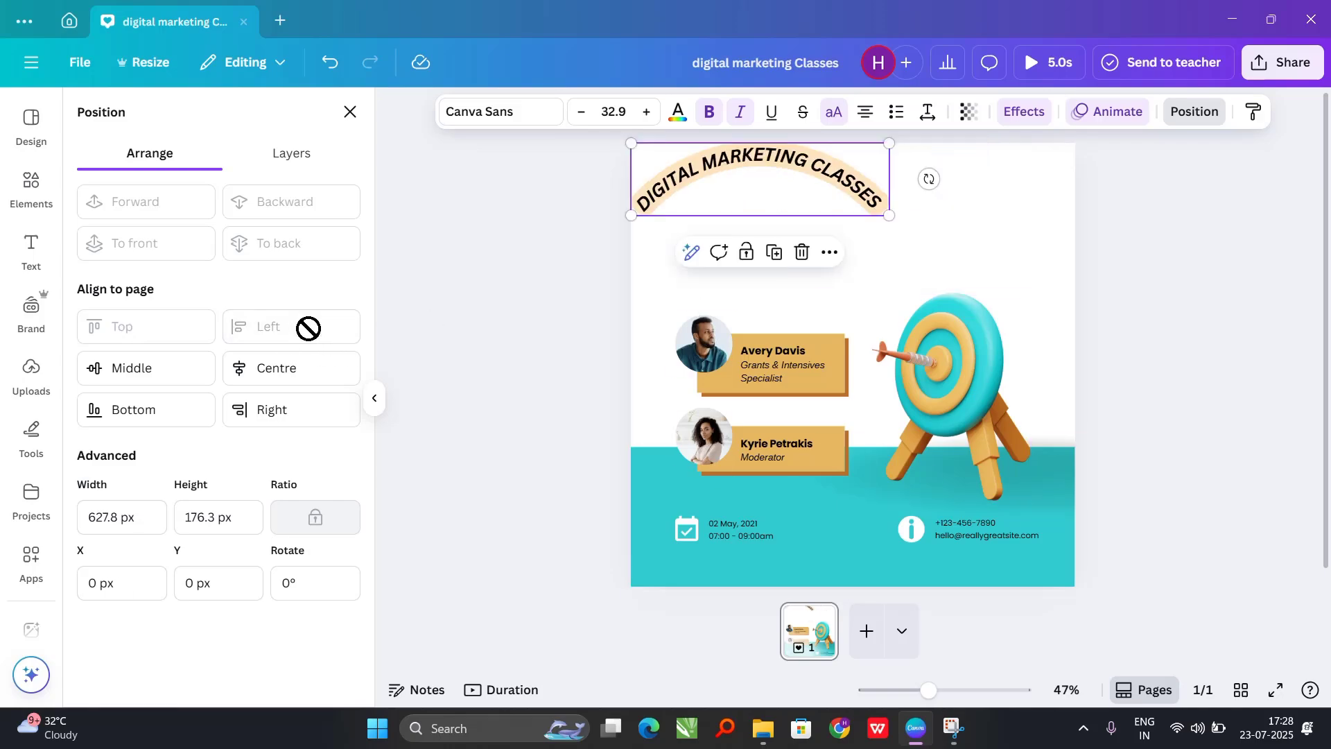
left_click(118, 374)
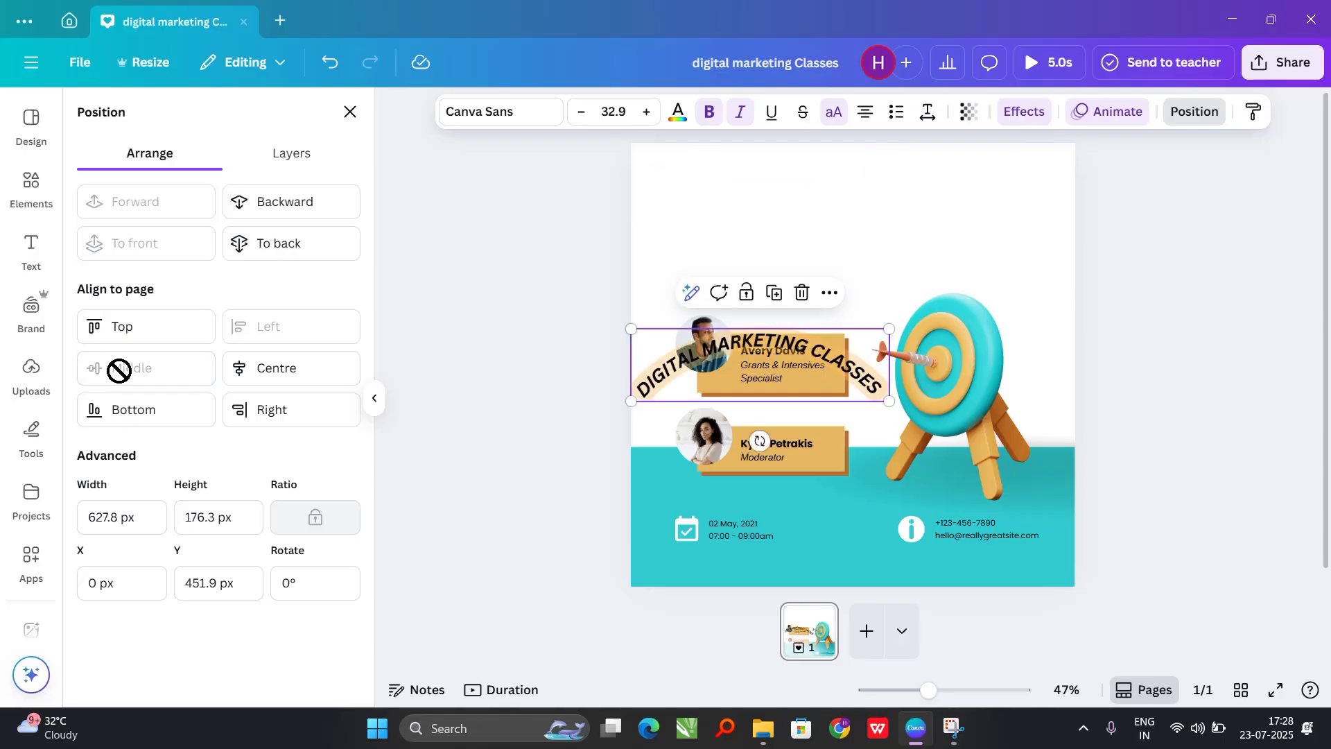
left_click(249, 377)
left_click(164, 413)
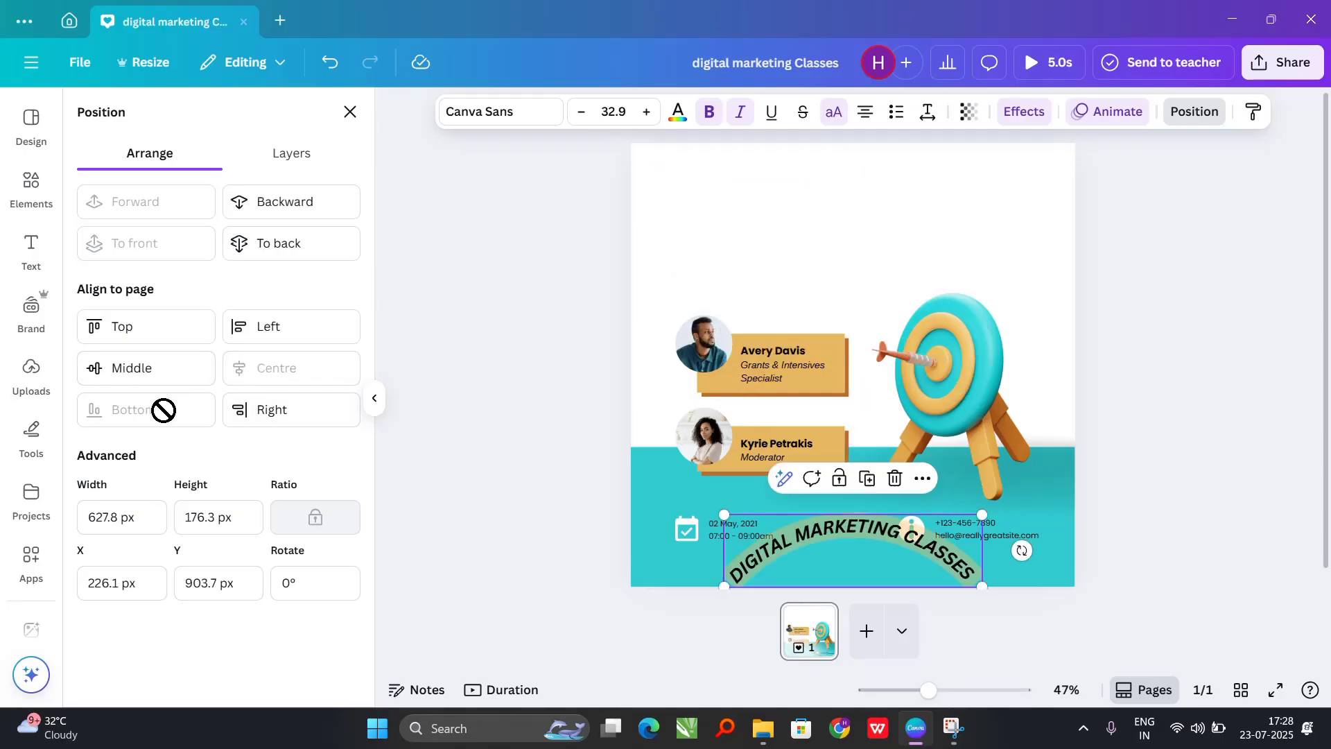
left_click(258, 411)
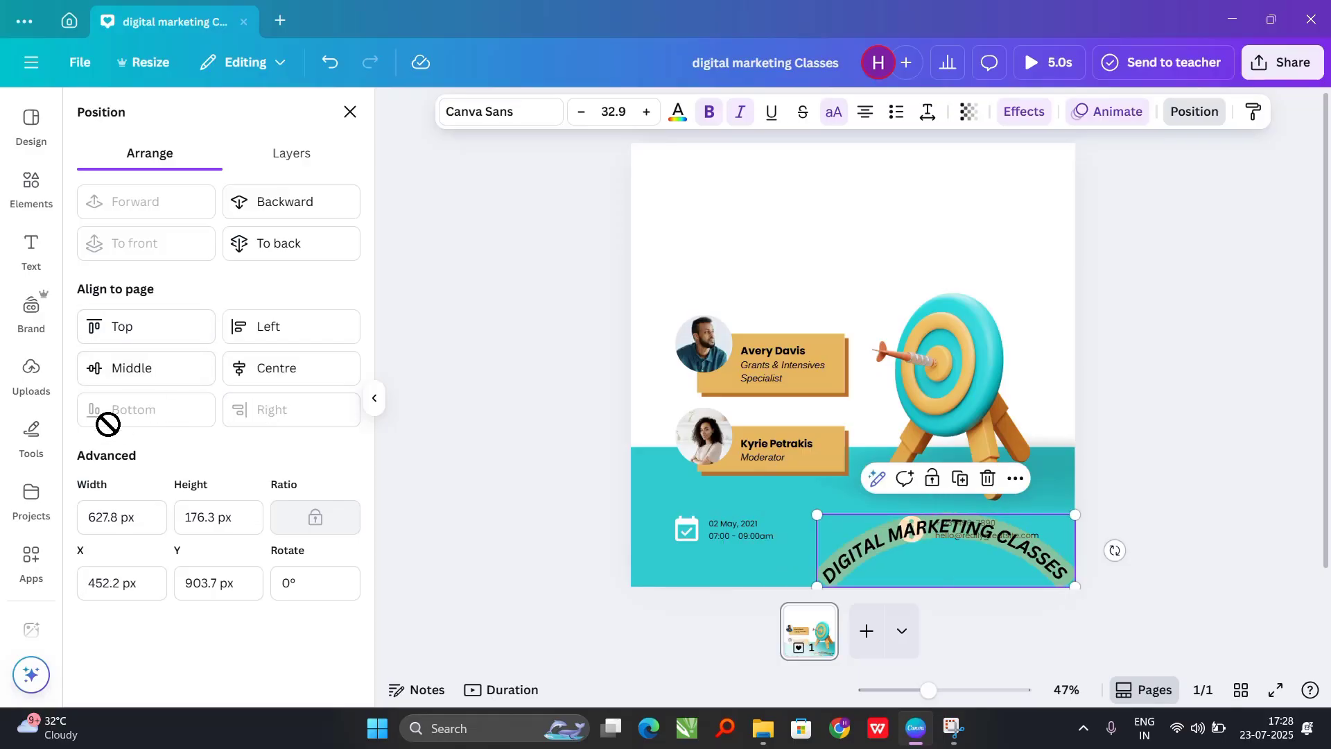
left_click(142, 376)
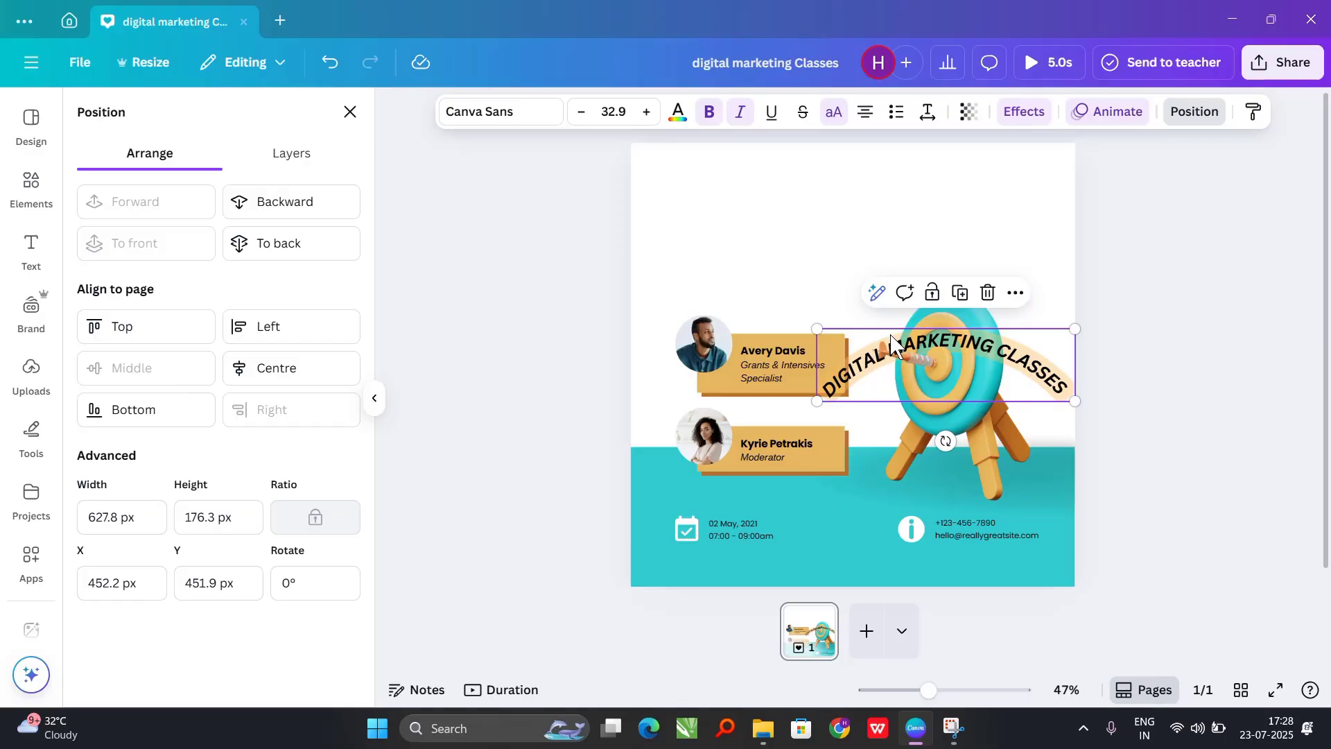
left_click(288, 337)
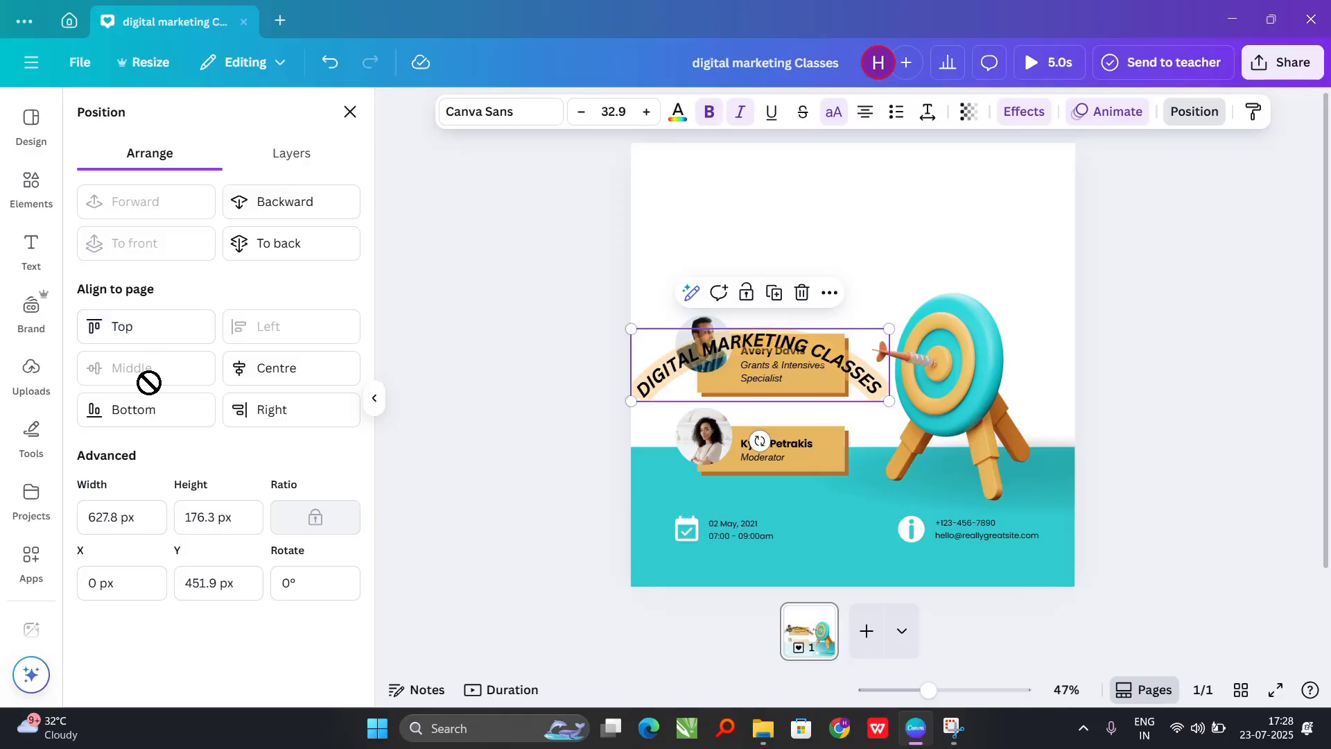
Centre the curved heading horizontally on the page and align it to the page's top edge.
left_click(303, 374)
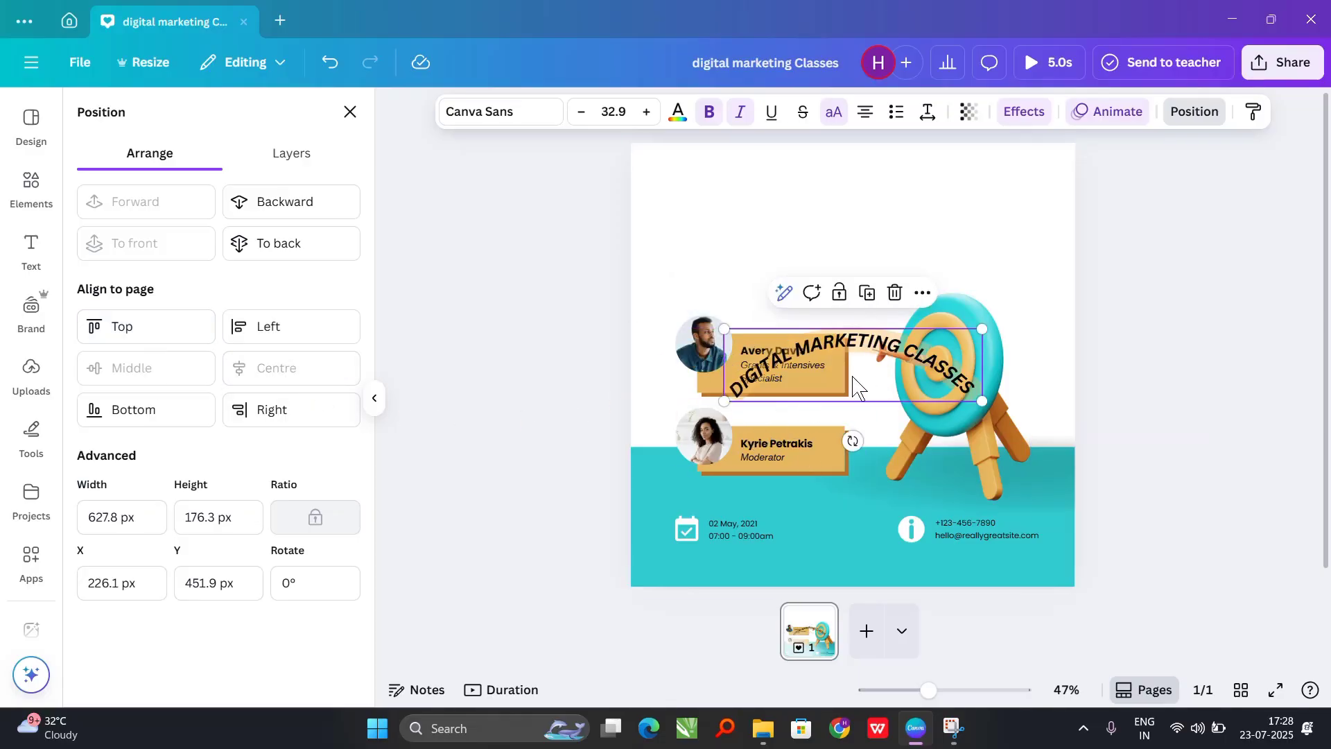
left_click(120, 425)
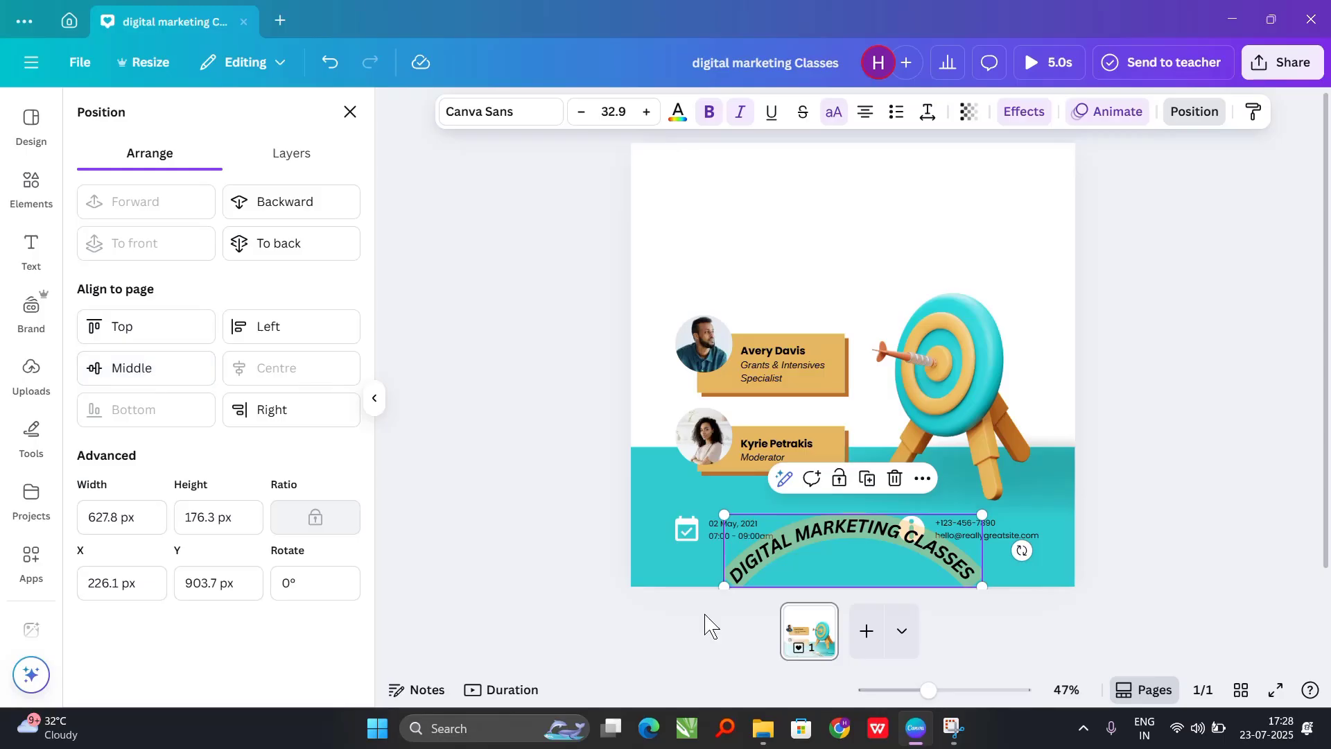
left_click(157, 337)
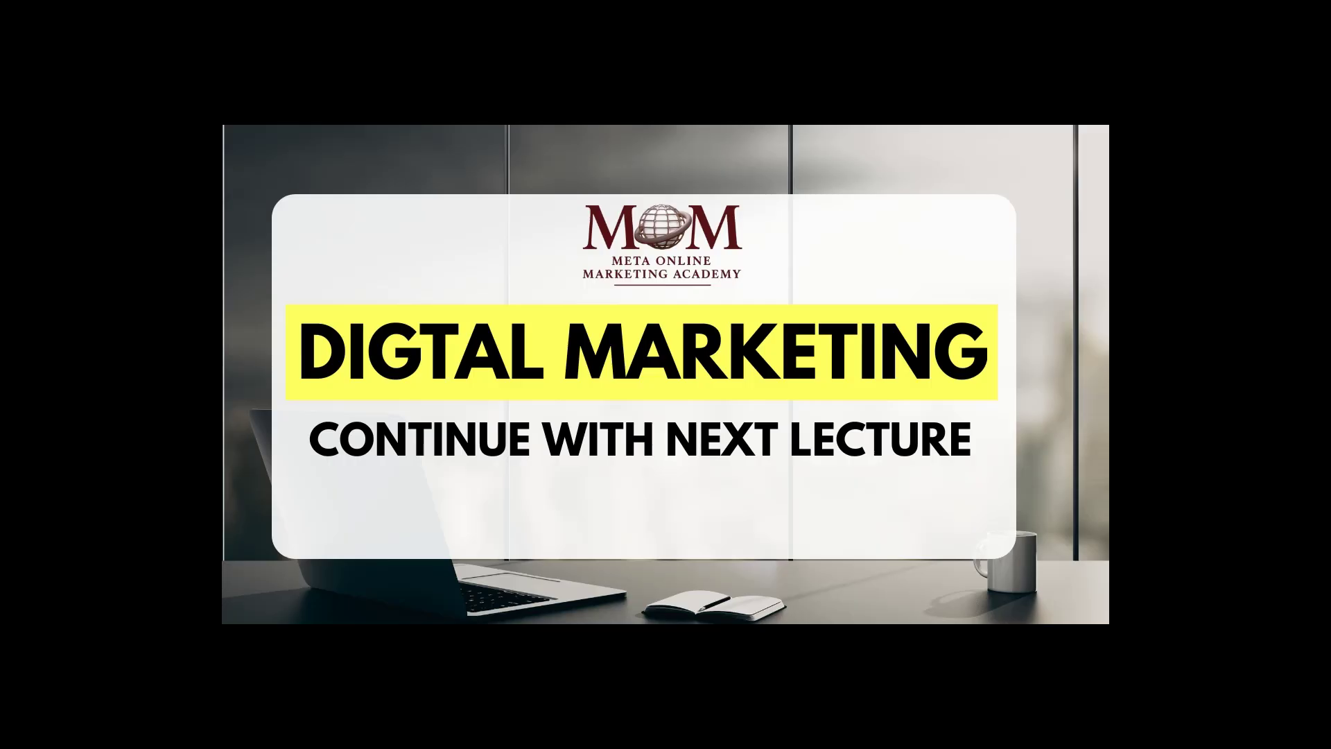